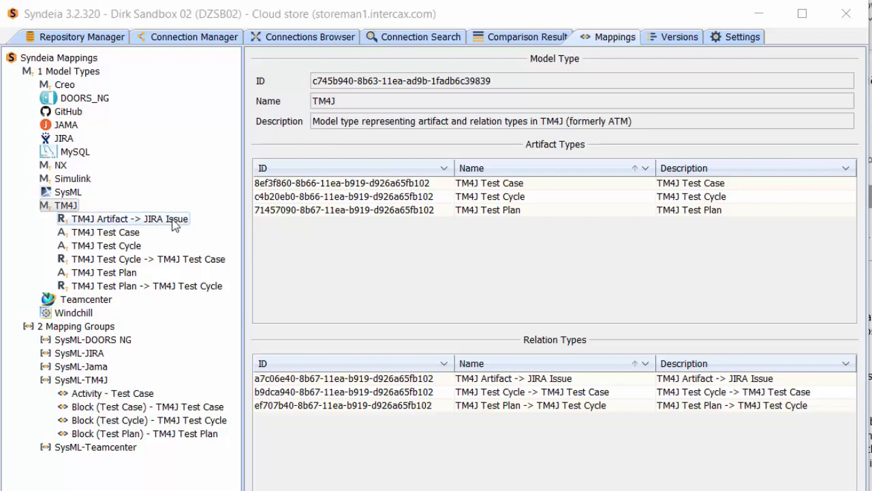
- Start a new artifact type under the TM4J model type, based on TM4J Test Case from the JIRA @ Partner repository
click(125, 233)
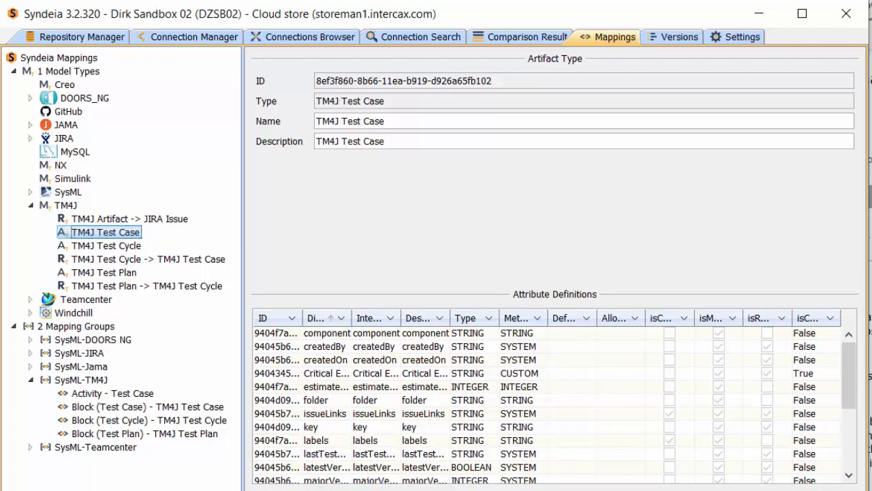
right_click(65, 205)
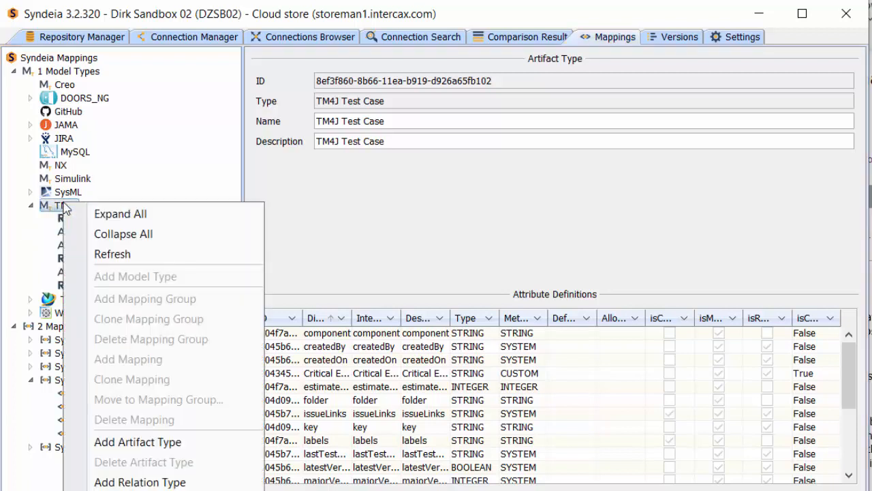
click(122, 446)
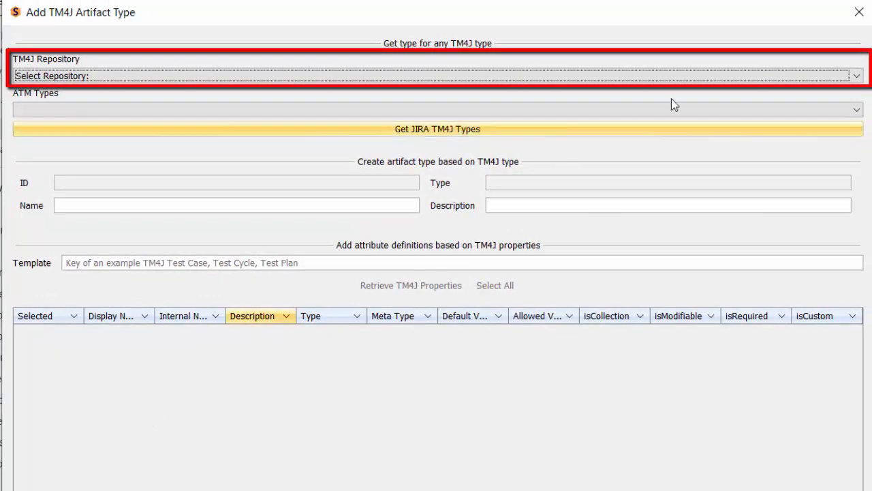
click(856, 76)
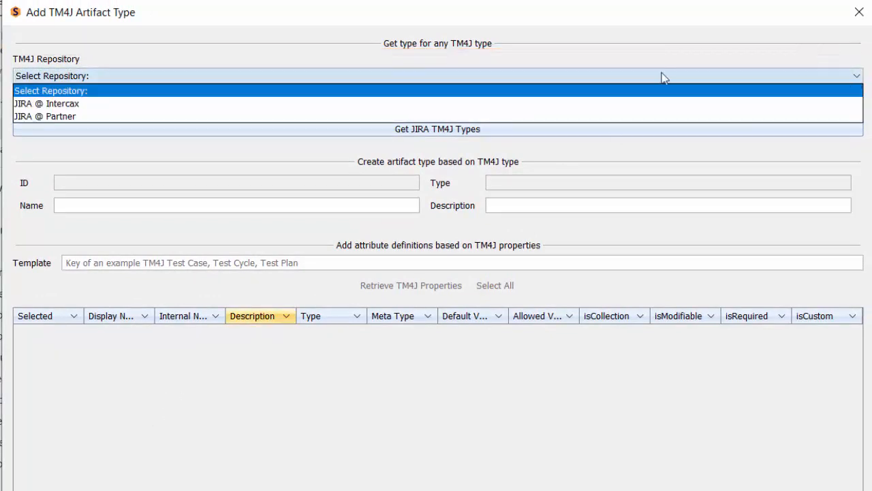
click(398, 116)
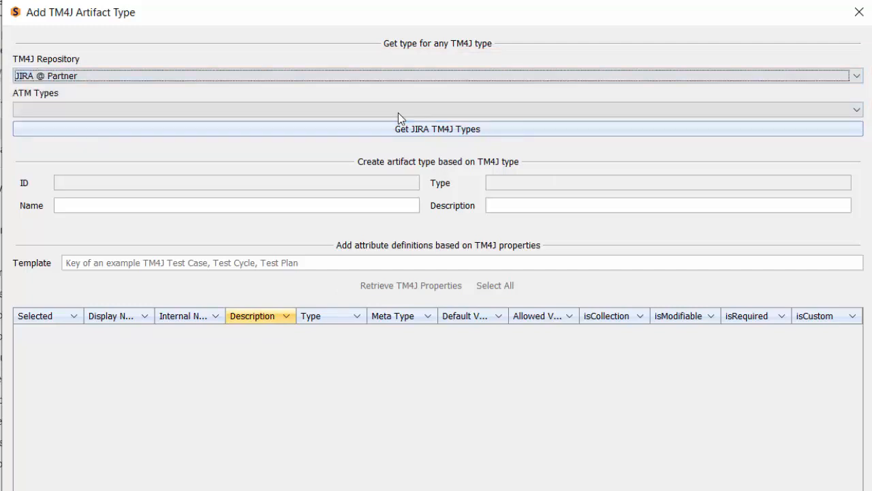
click(447, 130)
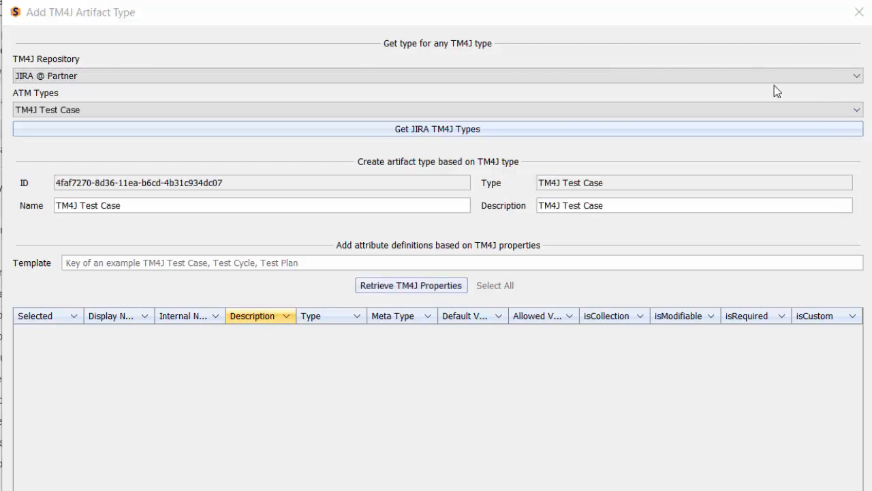
click(856, 111)
click(63, 126)
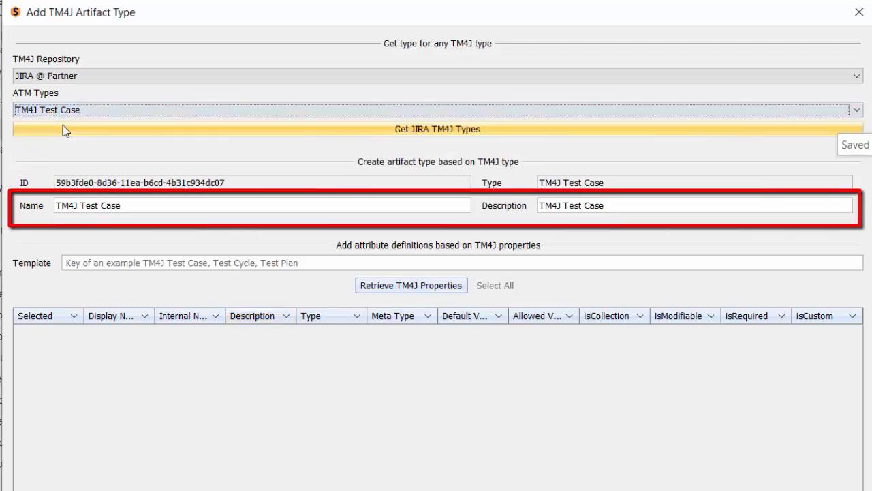
- Name the new artifact type TM4J Test Case NEW and retrieve its TM4J properties without a template
click(154, 202)
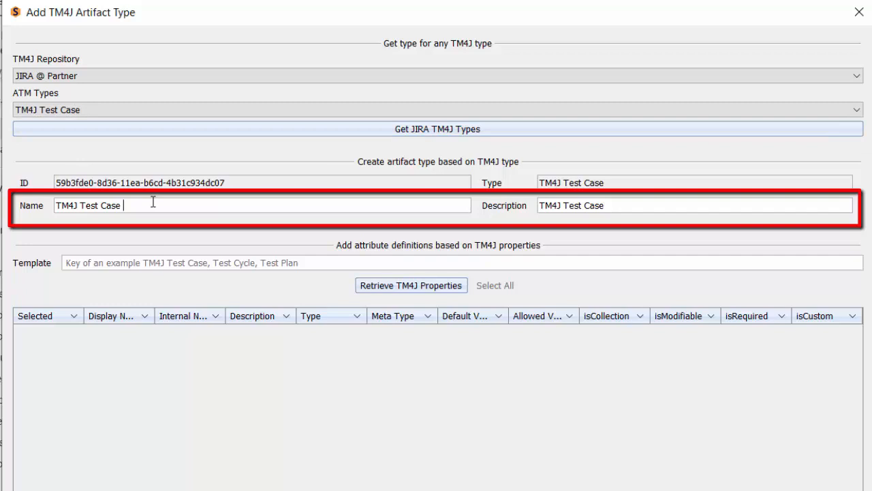
text(NEW)
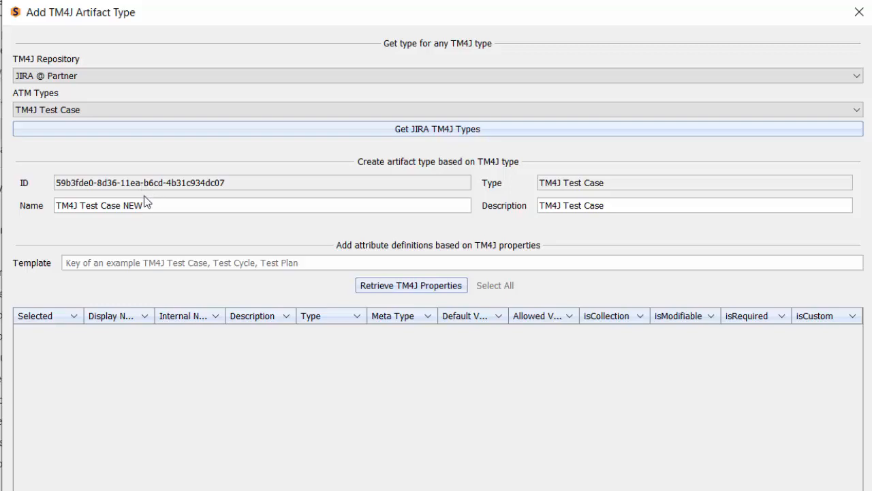
click(415, 289)
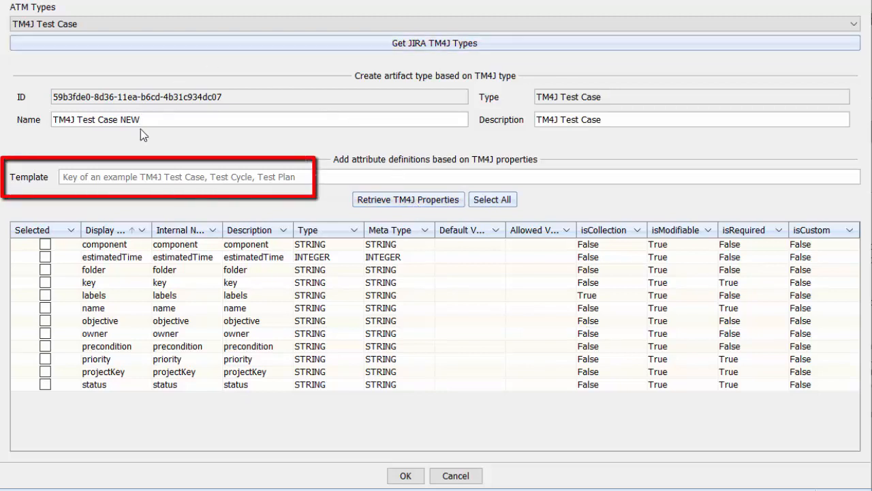
- Retrieve the TM4J properties using LOPS-T151 as the template and select all of them as attribute definitions for the new artifact type
click(106, 178)
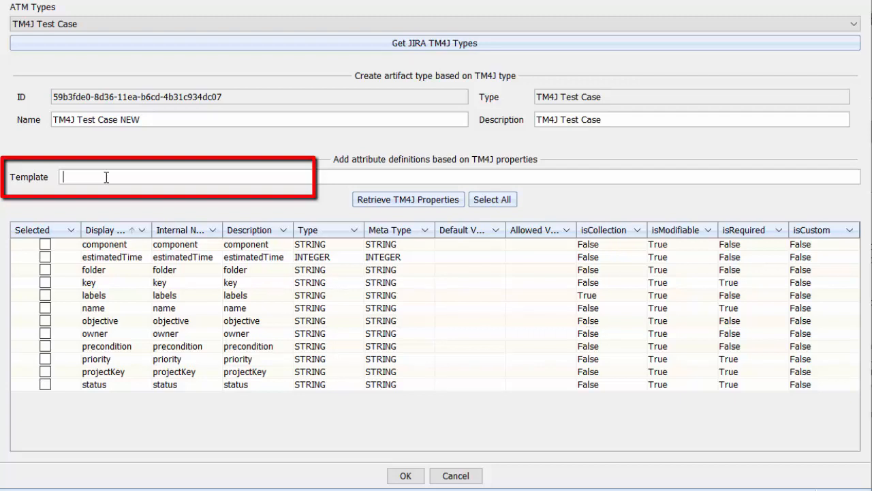
text(LOPS-T151)
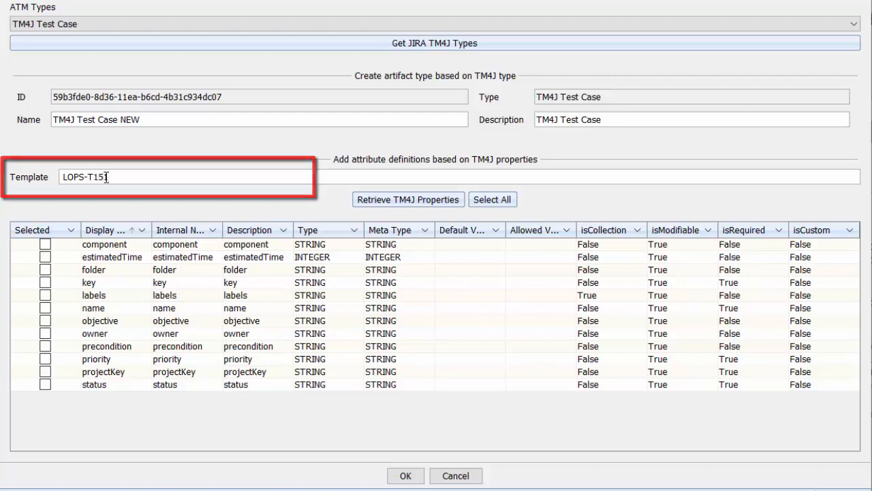
click(430, 200)
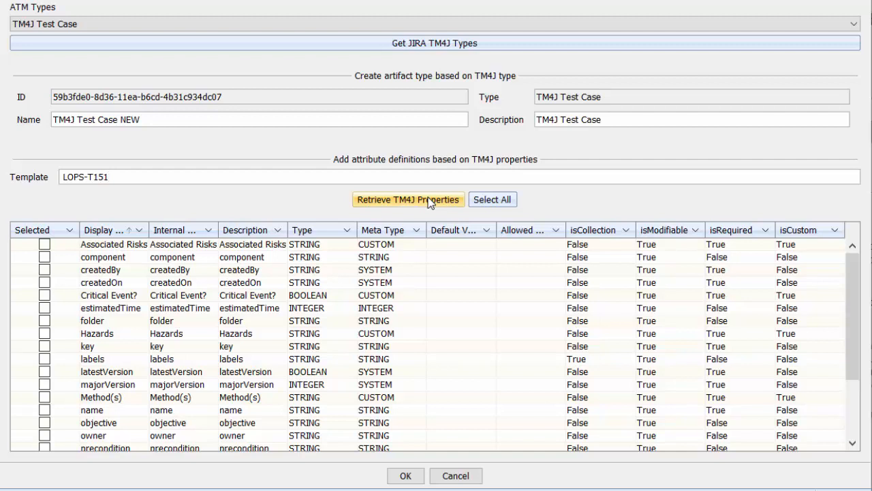
click(498, 201)
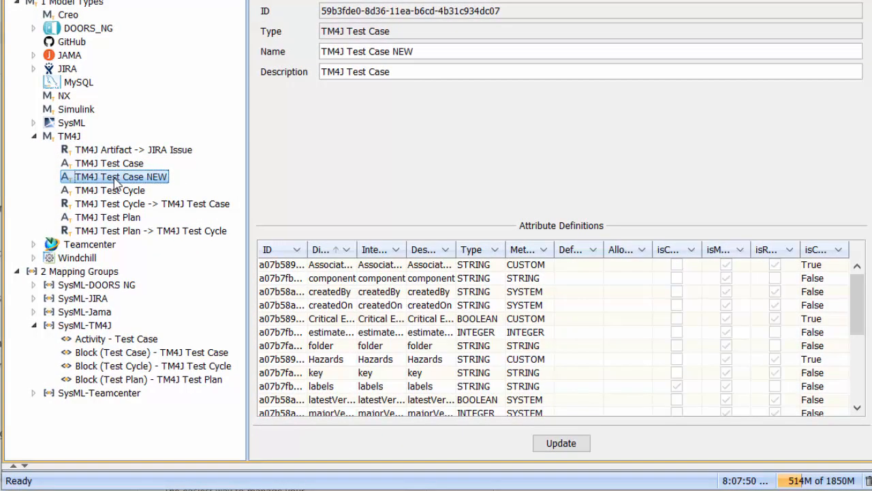
- Delete the TM4J Test Case NEW artifact type from the TM4J model type
right_click(115, 179)
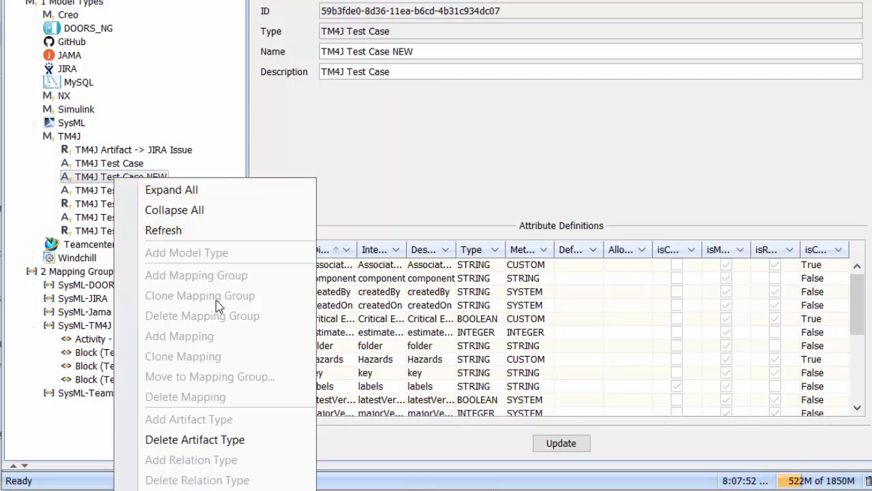
click(180, 443)
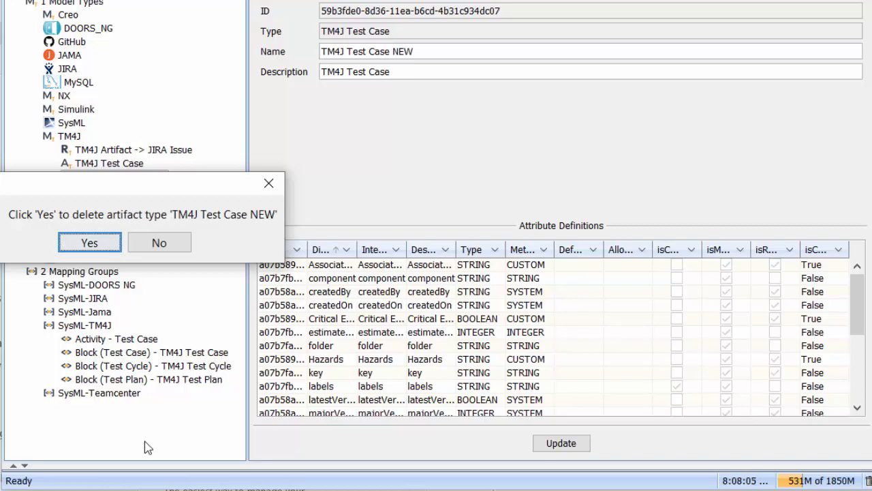
click(76, 242)
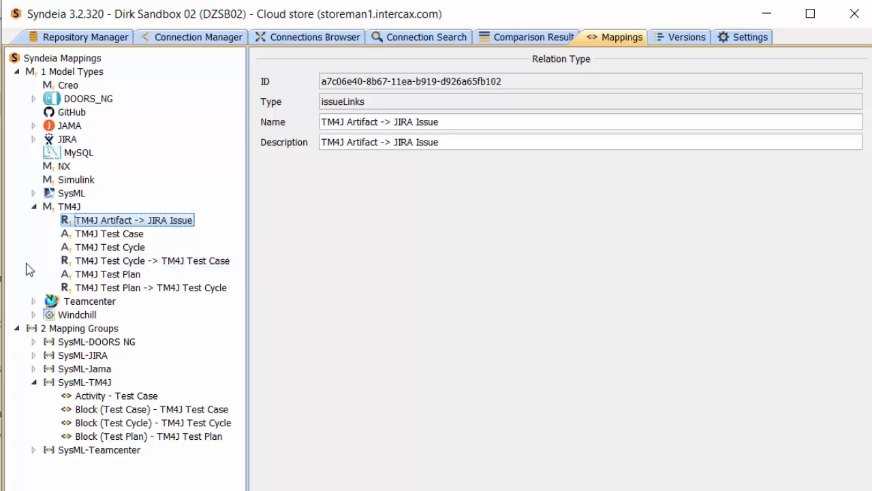
right_click(70, 207)
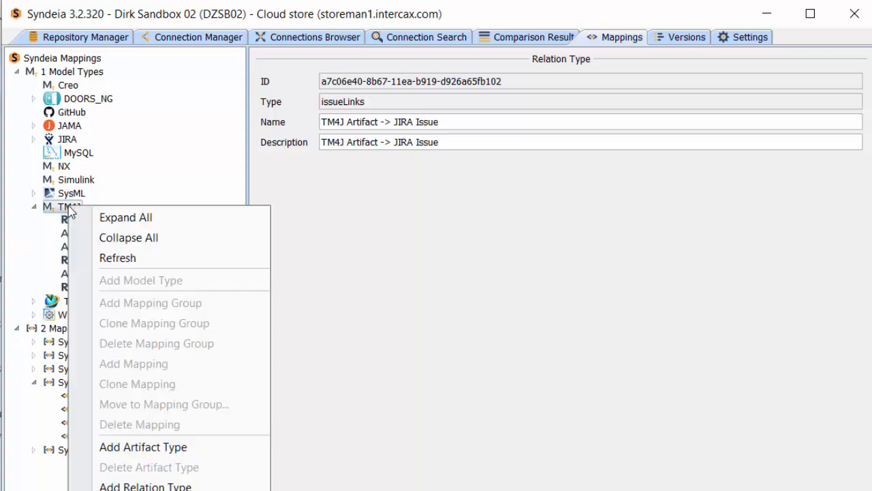
click(126, 481)
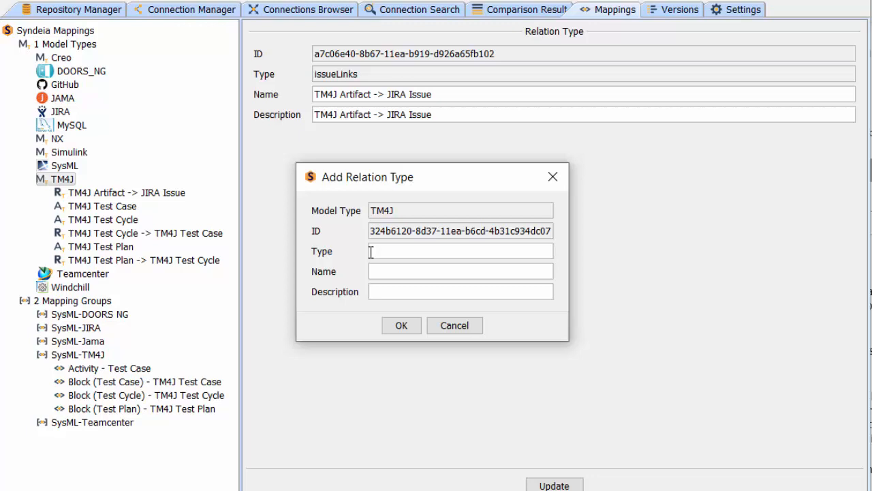
click(441, 325)
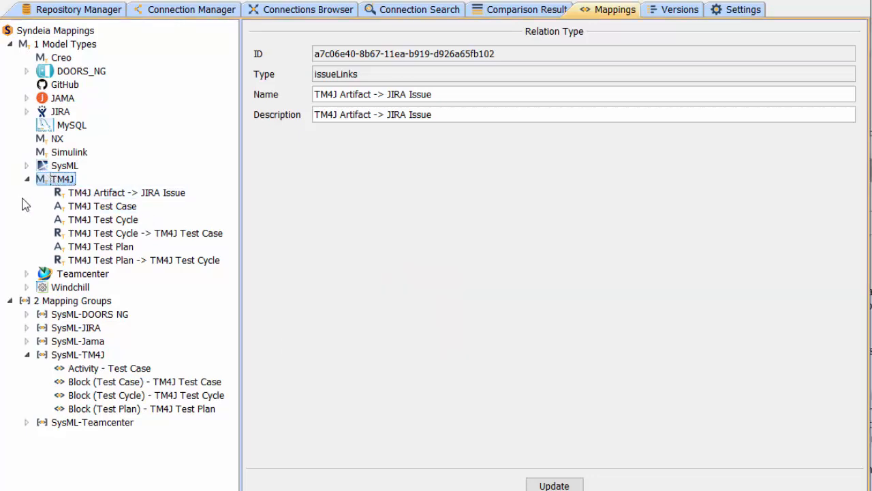
- Examine the SysML model type and its Block (Test Case) artifact type, and collapse the SysML and TM4J branches
click(41, 167)
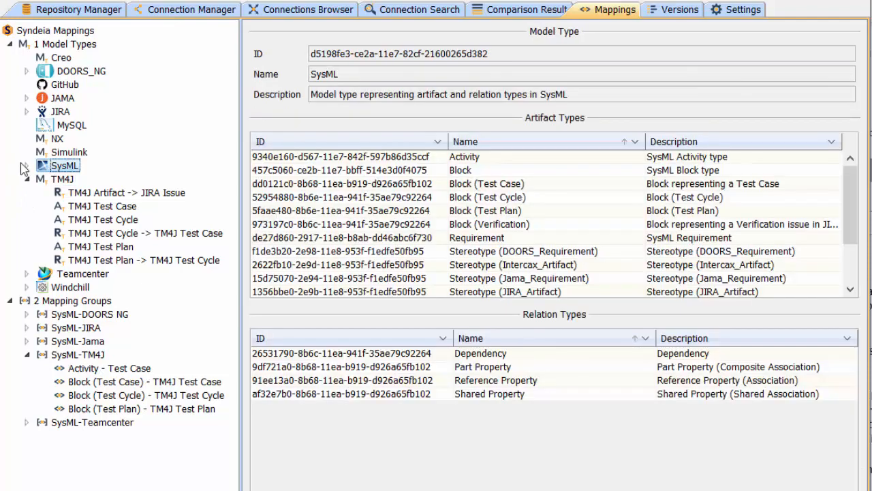
click(27, 165)
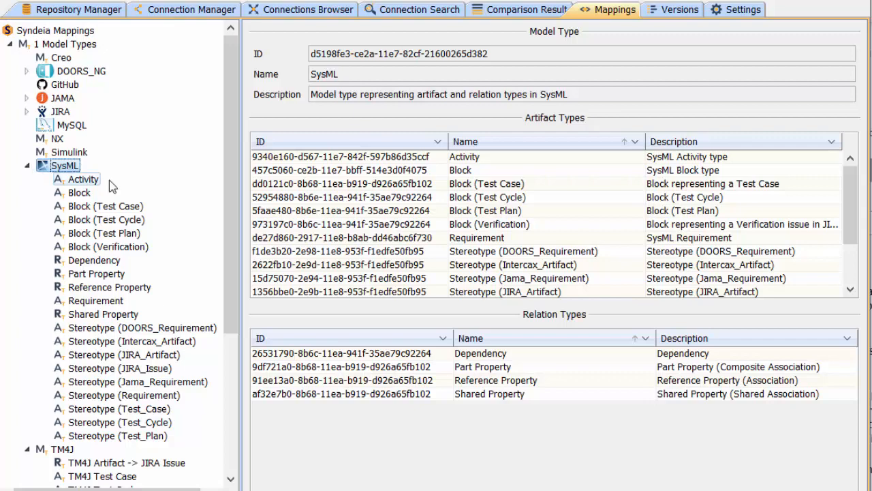
click(100, 207)
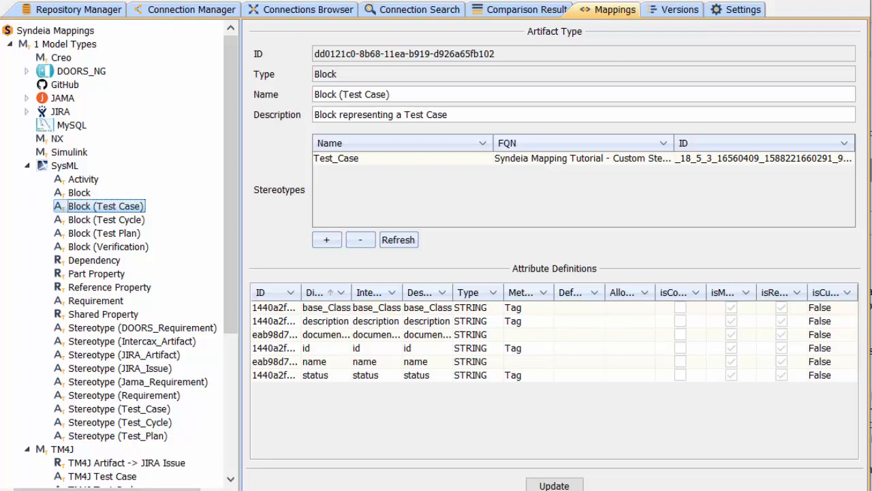
click(27, 165)
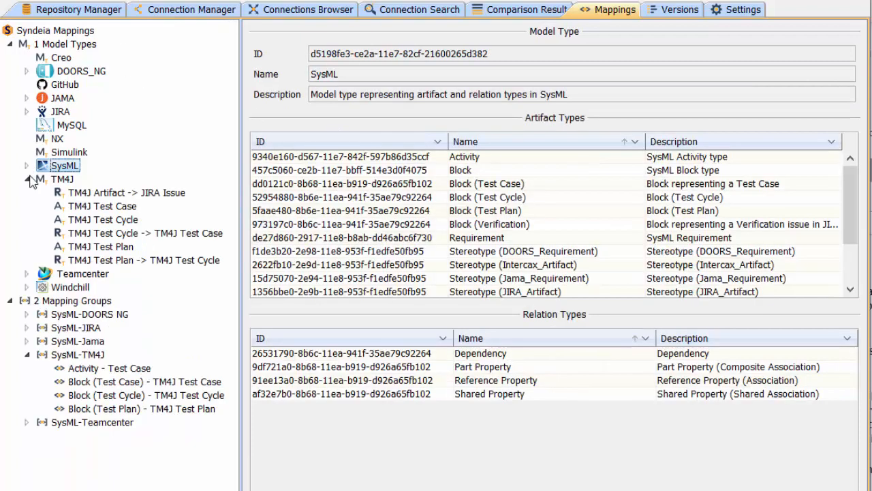
click(32, 178)
click(27, 179)
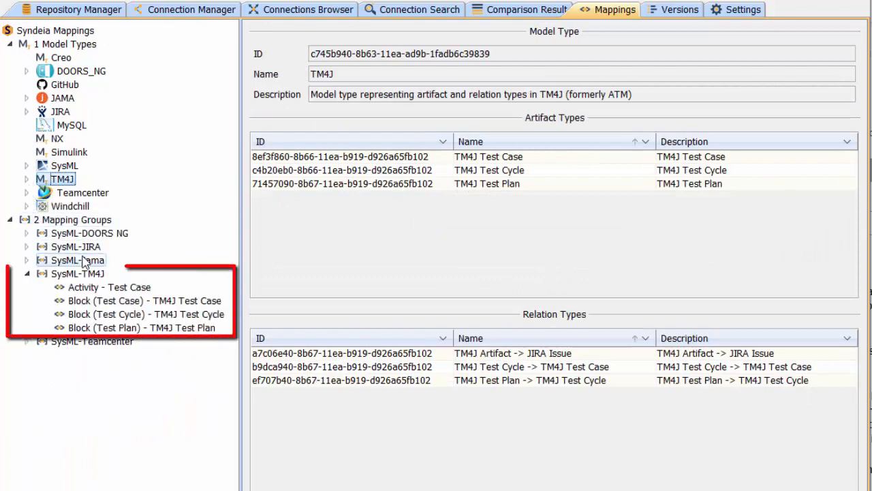
- Add a mapping to the SysML-TM4J group with Block (Test Case) as source artifact type and TM4J Test Case as target
right_click(85, 275)
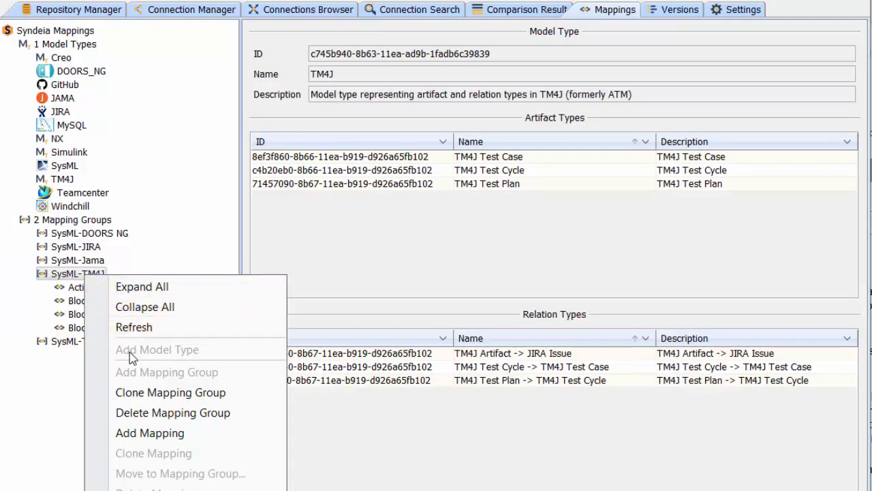
click(139, 433)
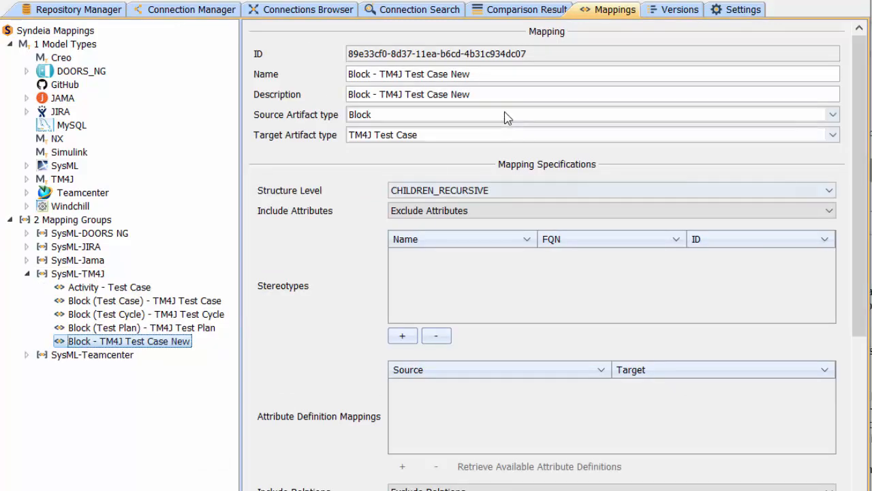
click(833, 117)
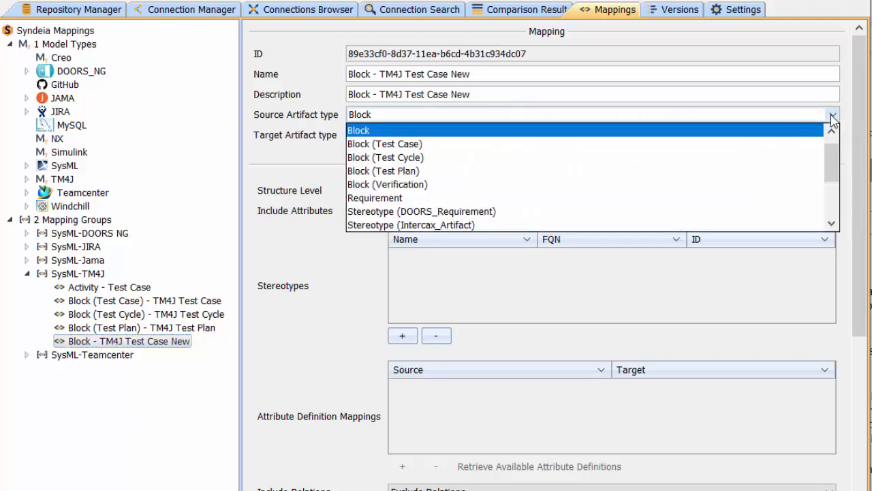
click(457, 149)
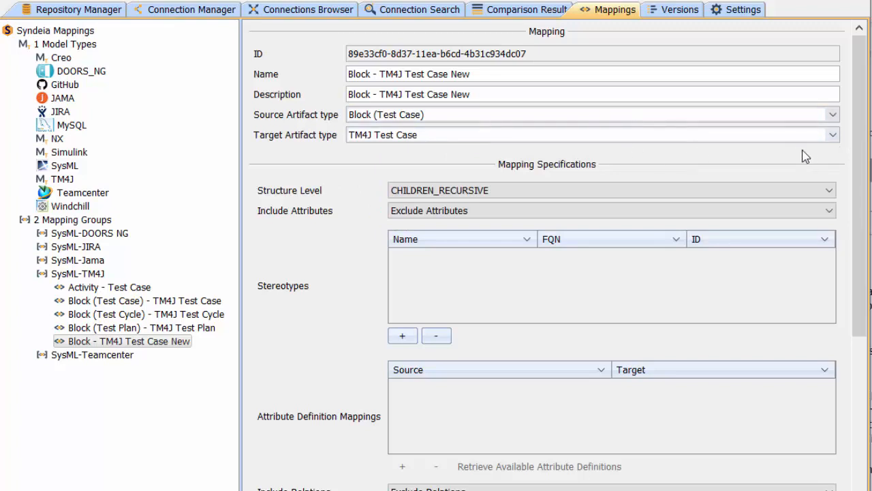
click(833, 135)
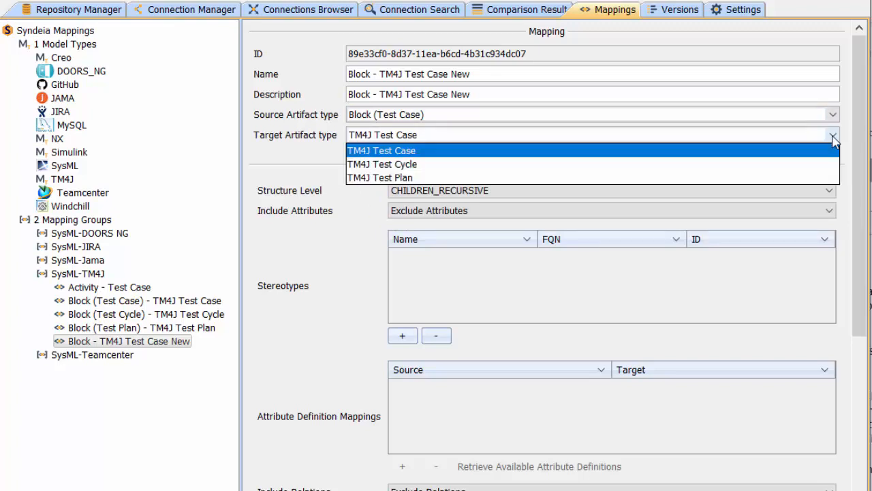
click(482, 157)
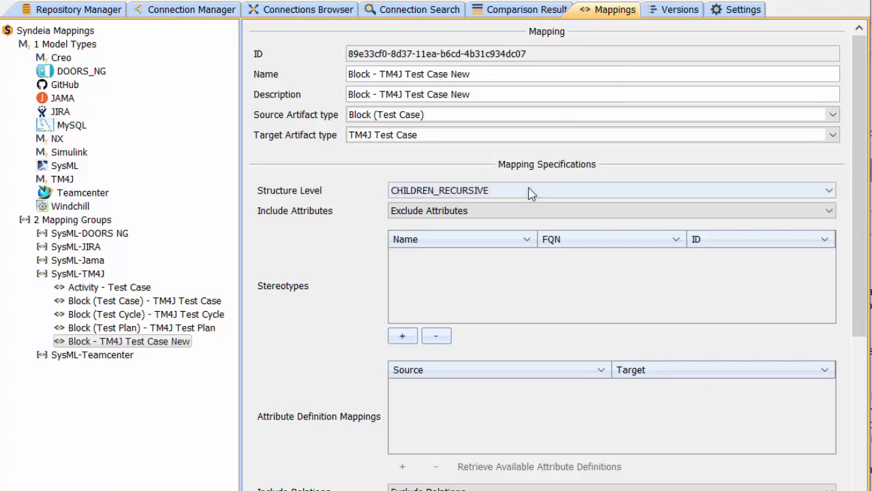
- Set the new mapping's structure level to NO_CHILDREN and its attribute option to Include Attributes
click(822, 195)
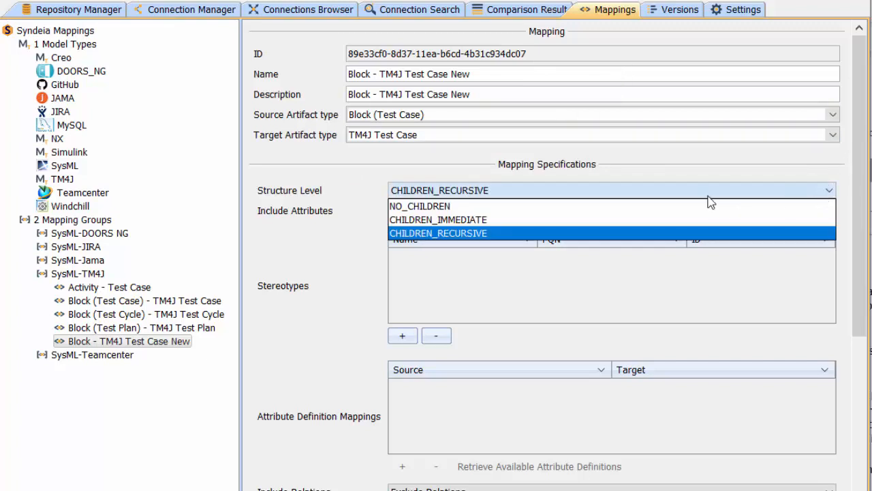
click(517, 207)
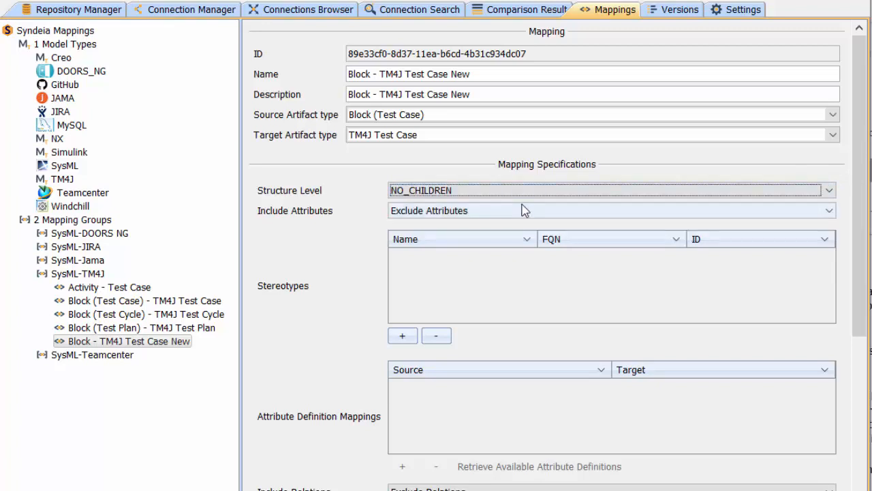
click(826, 213)
click(598, 226)
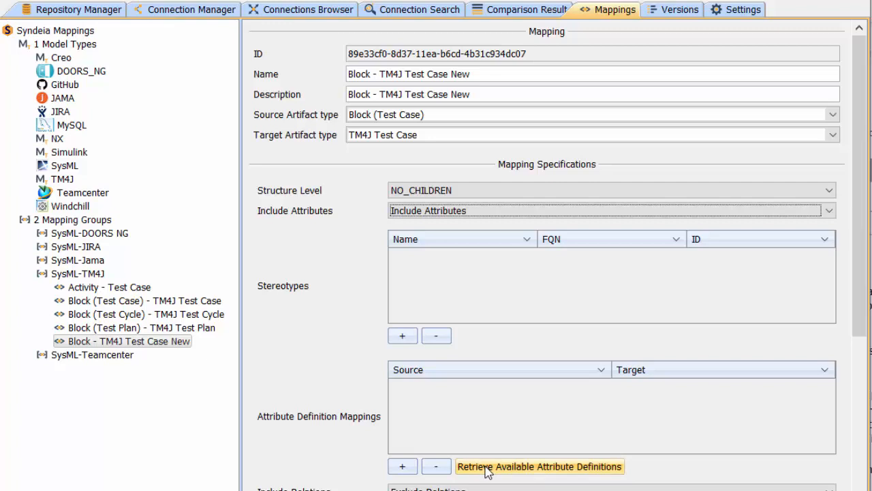
- Add an attribute definition mapping from the Test_Case stereotype's status attribute to the target status attribute
click(402, 466)
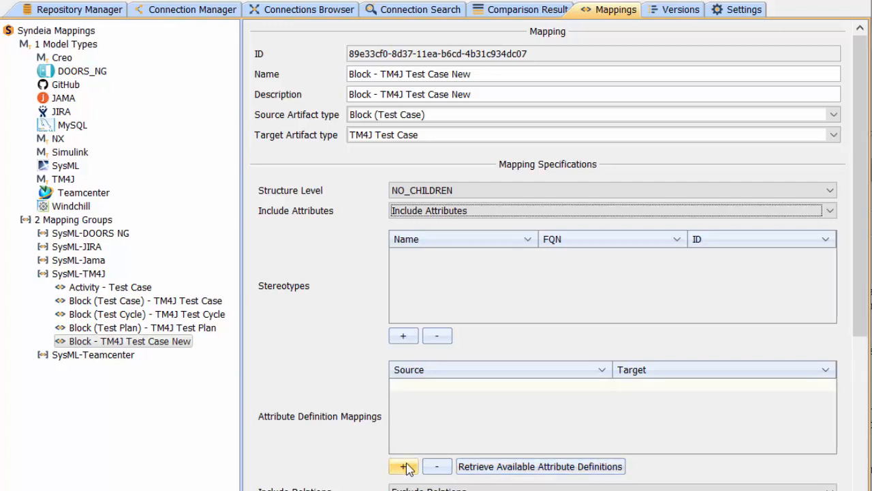
click(484, 386)
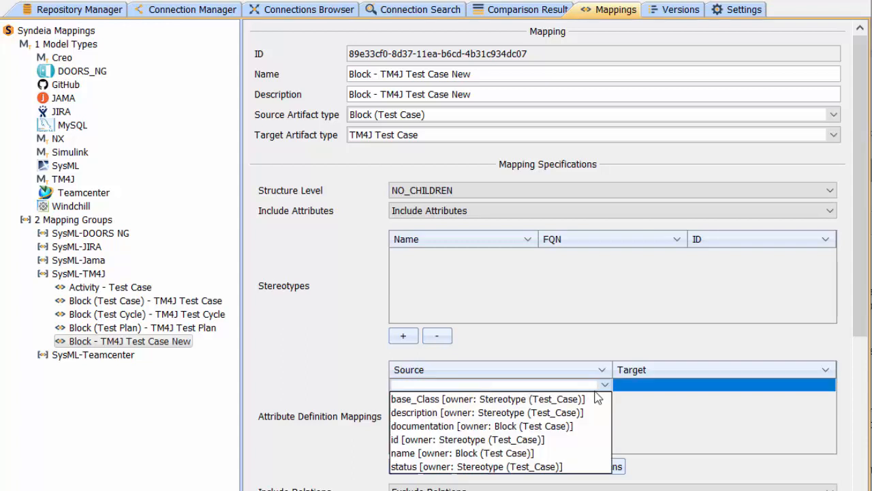
click(542, 467)
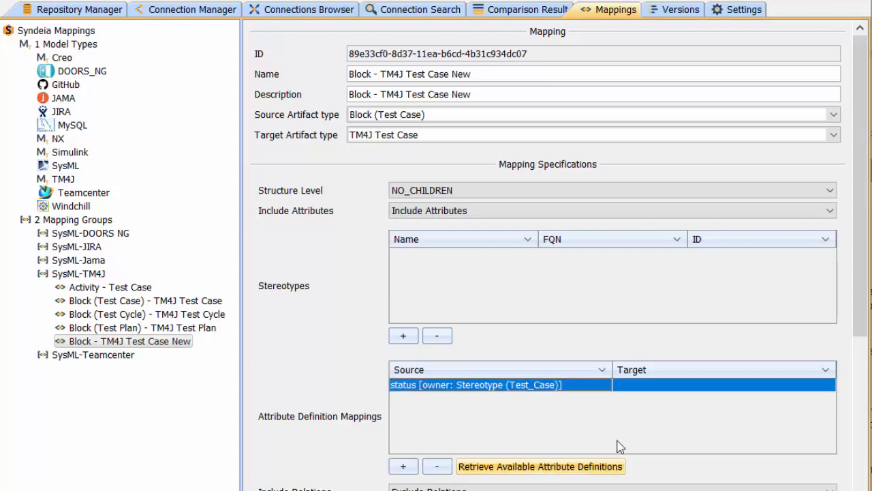
click(725, 384)
scroll(705, 408, down, 3)
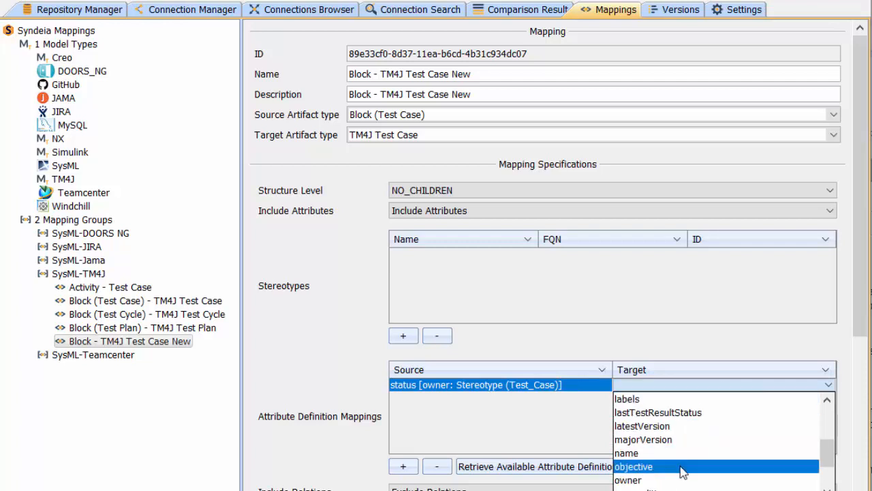
scroll(682, 469, down, 2)
click(654, 467)
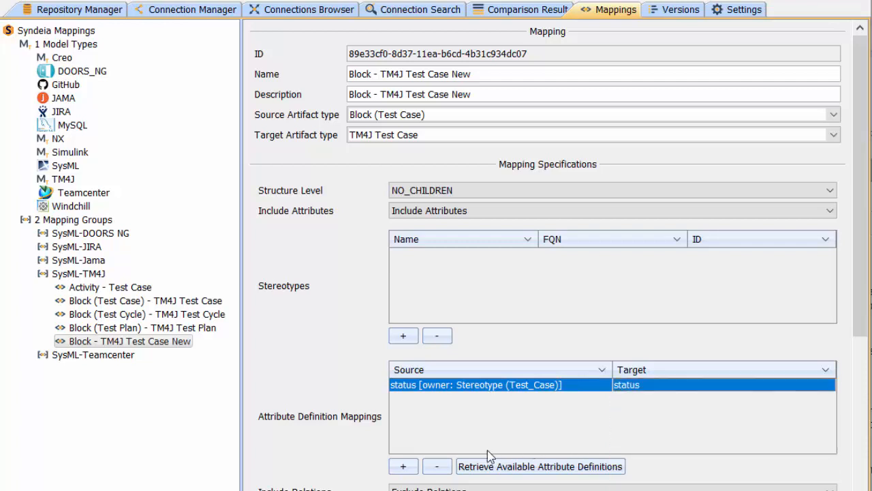
- Map the Test_Case stereotype's description attribute to the target's objective attribute and save the mapping
click(404, 467)
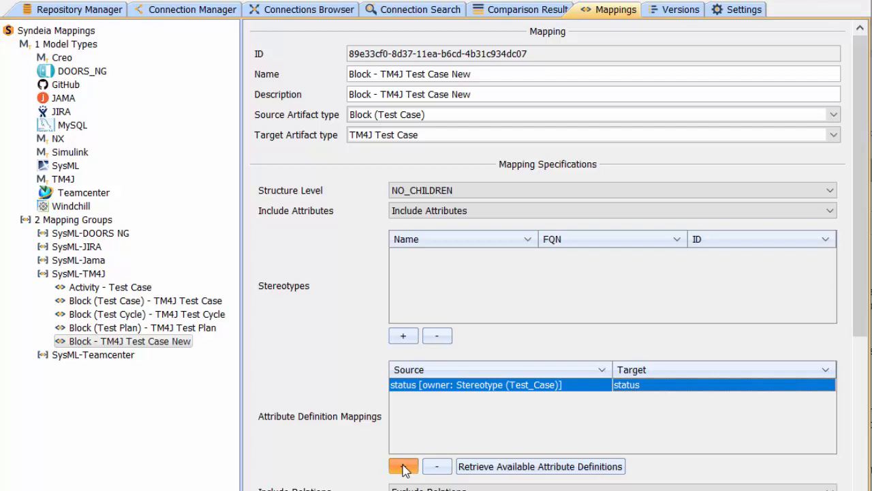
click(456, 400)
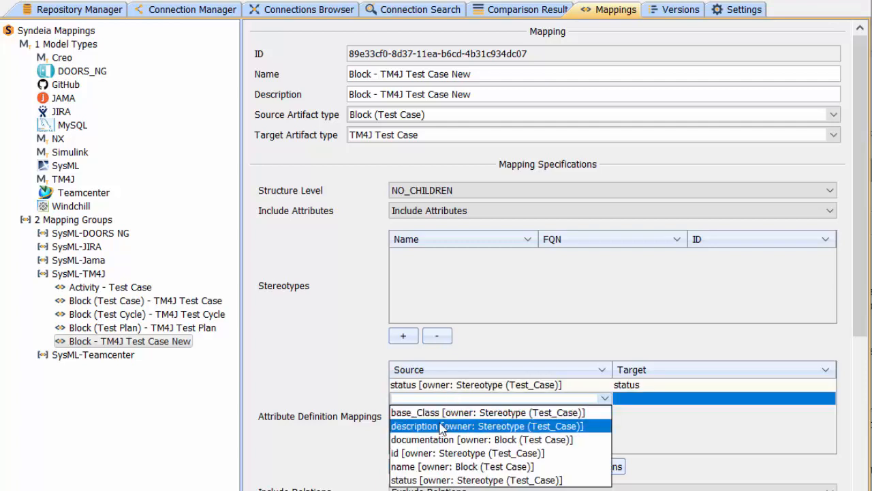
click(444, 426)
click(650, 402)
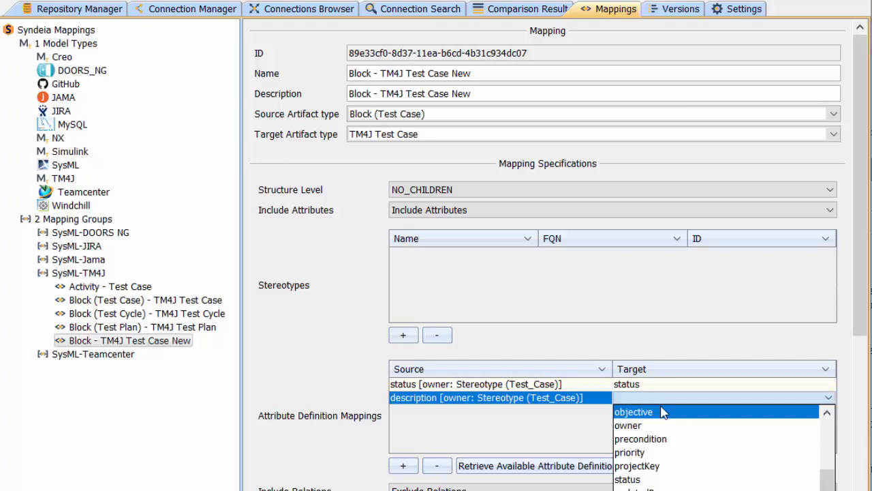
click(660, 412)
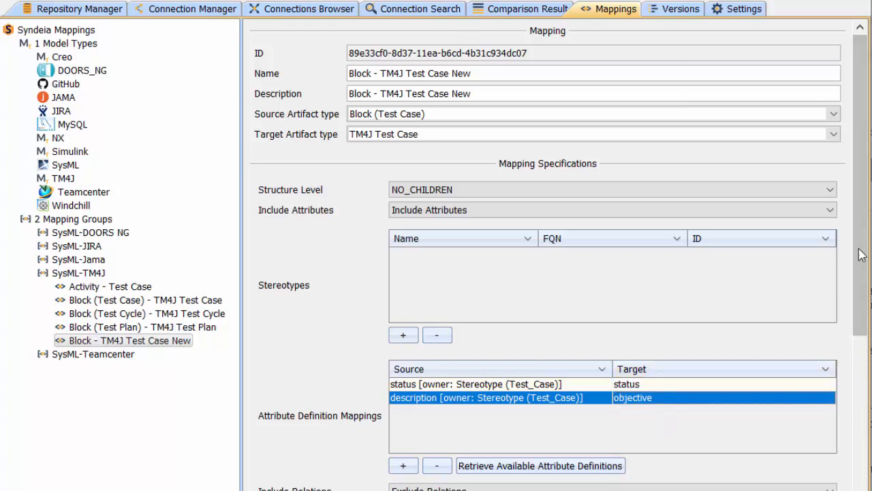
drag(860, 280, 863, 463)
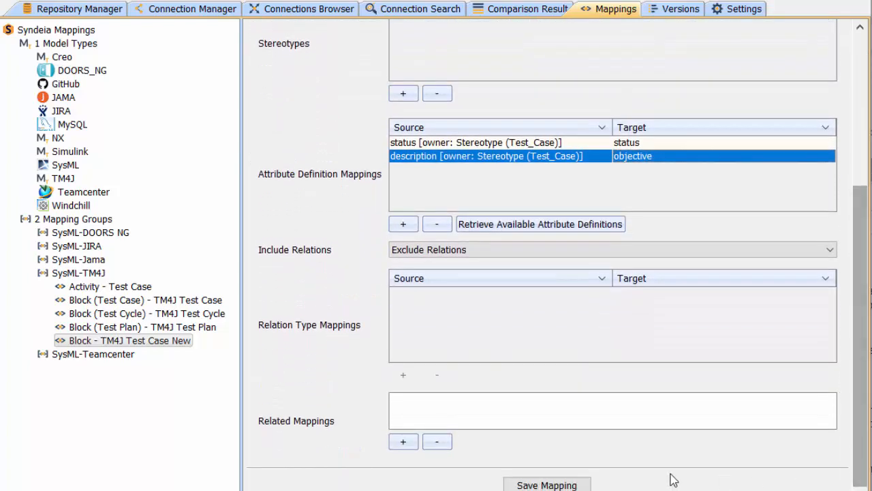
click(561, 485)
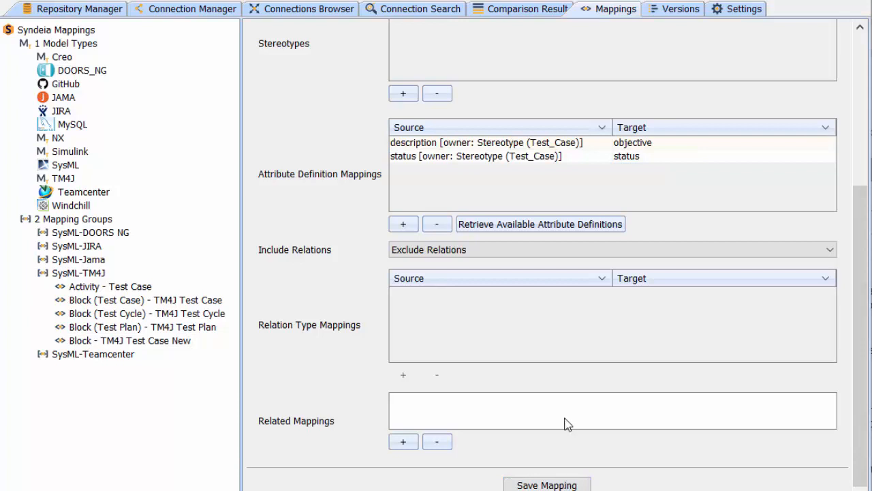
- Model-transform the UAV Test Case block into the Syndeia Test Project (SYNDT) using the Block - TM4J Test Case New mapping
click(219, 7)
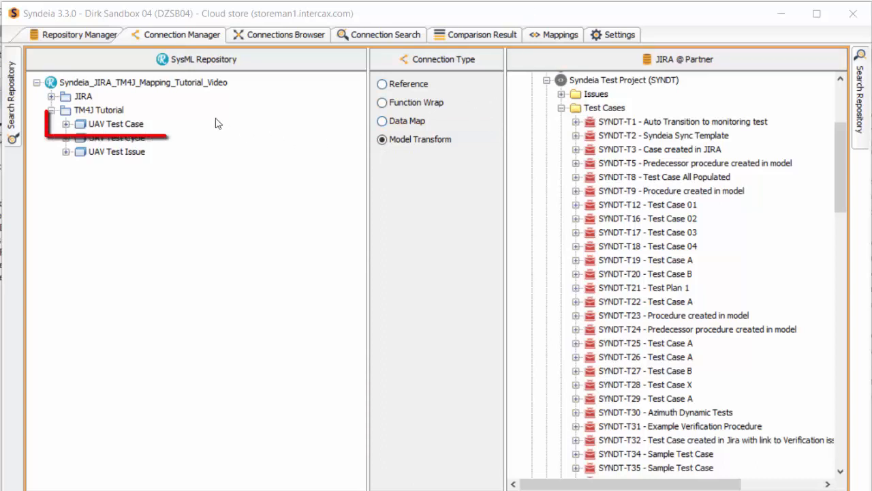
click(120, 126)
drag(119, 128, 604, 92)
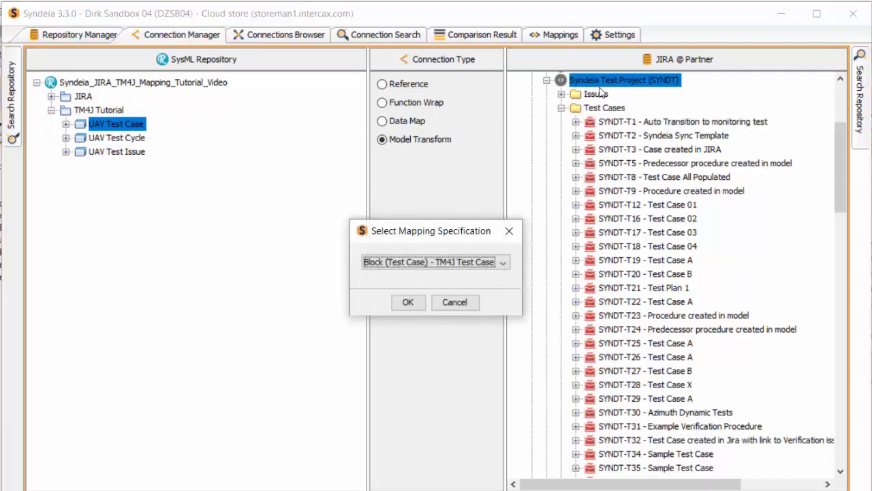
click(503, 268)
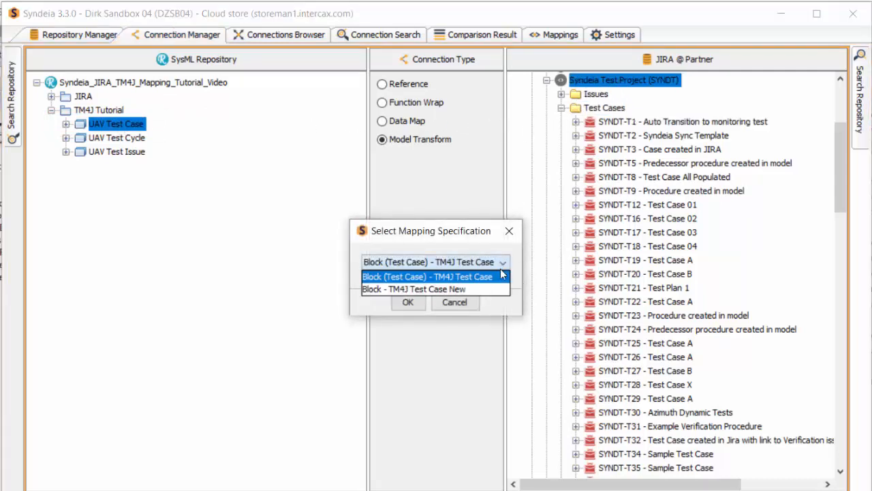
click(463, 290)
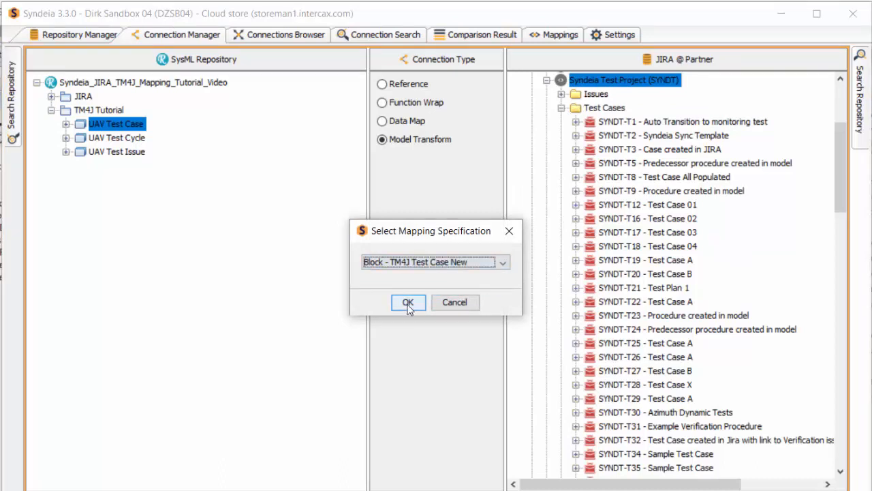
click(410, 304)
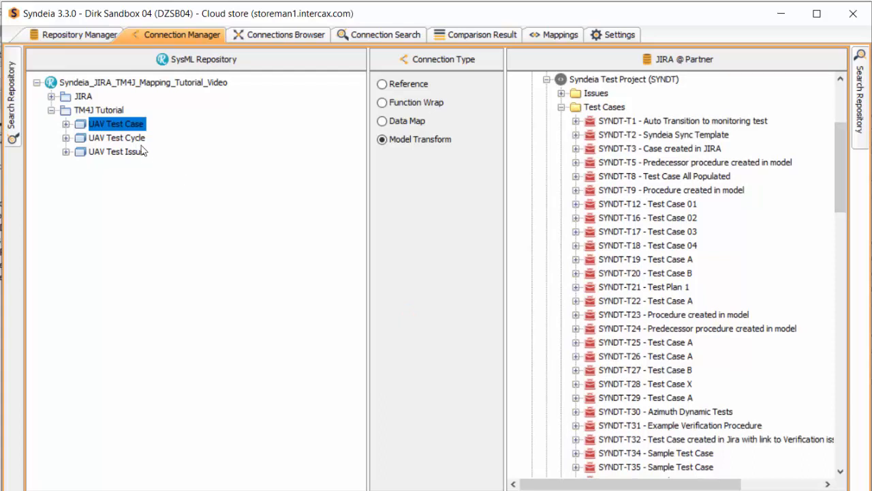
- Open the artifact connected to the UAV Test Case block in Jira and set its status to Approved
right_click(117, 128)
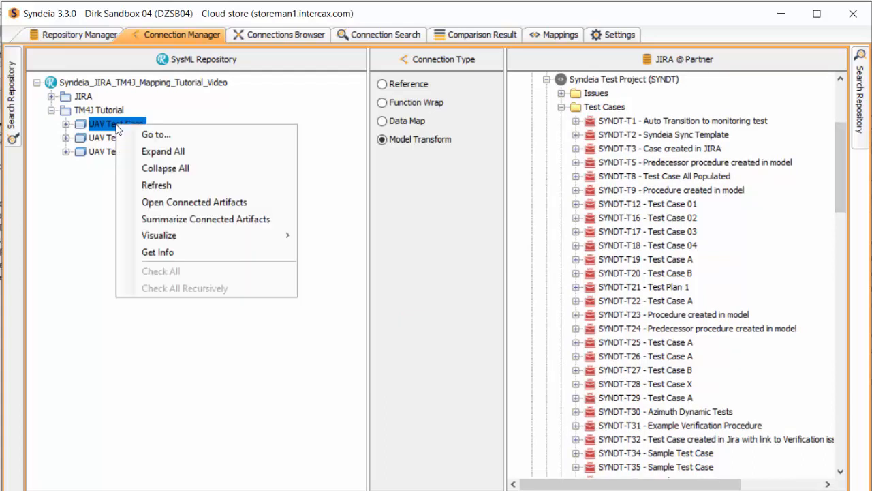
click(195, 202)
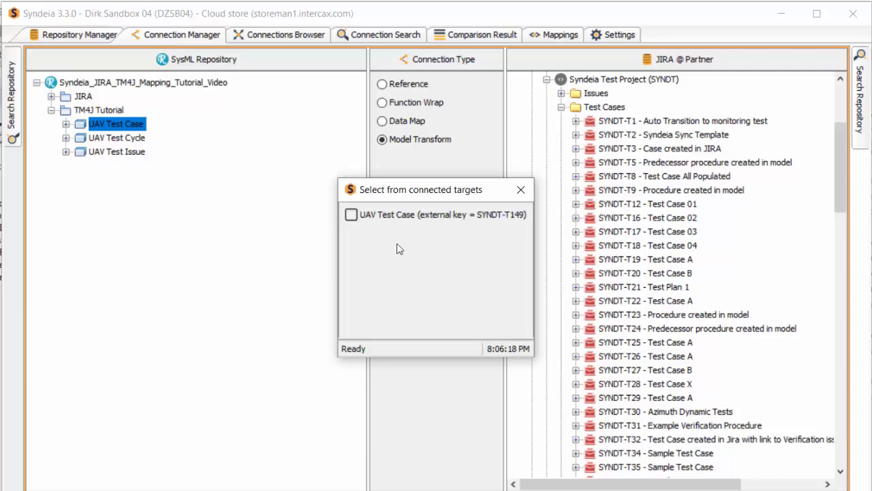
click(352, 216)
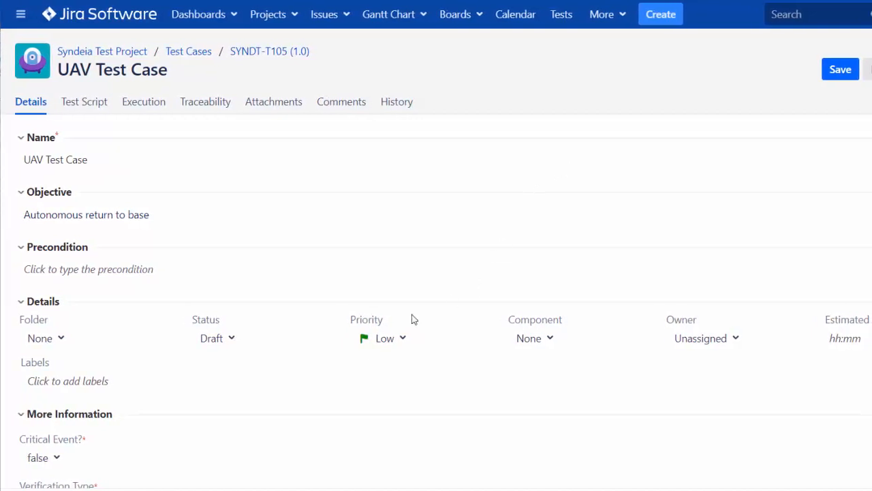
click(231, 338)
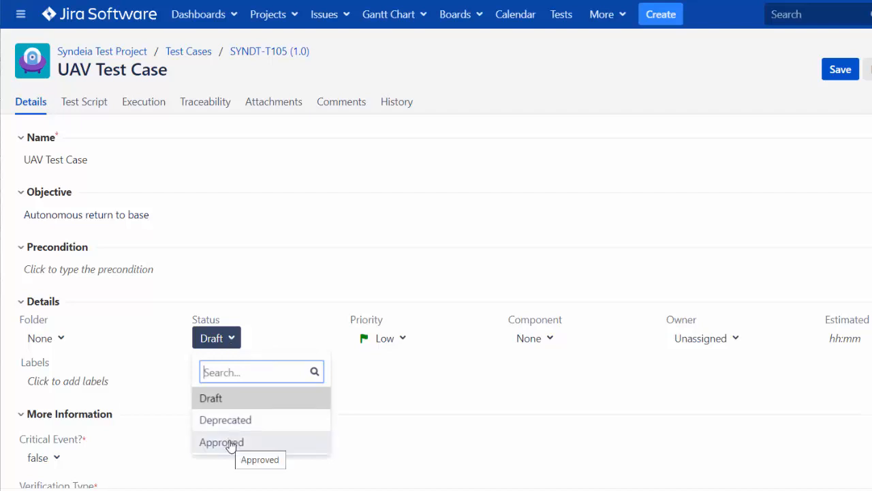
click(233, 442)
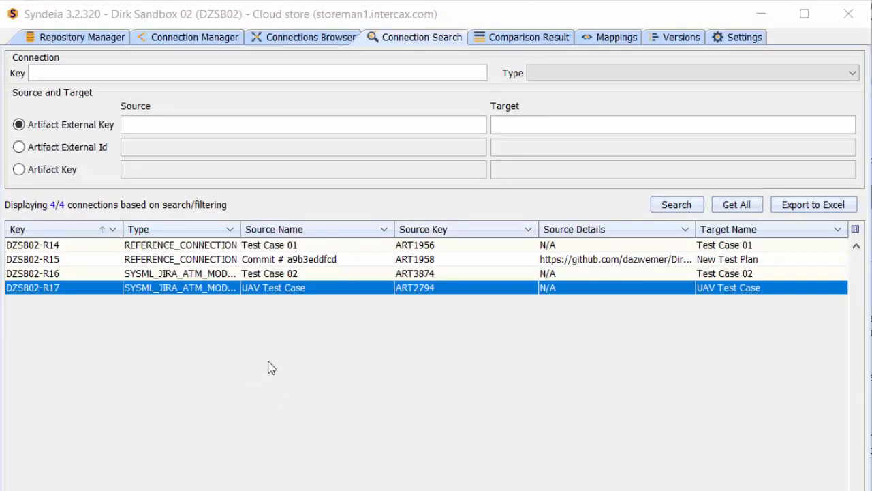
- In Syndeia, compare source and target of the UAV Test Case connection and synchronize from target to source
right_click(335, 289)
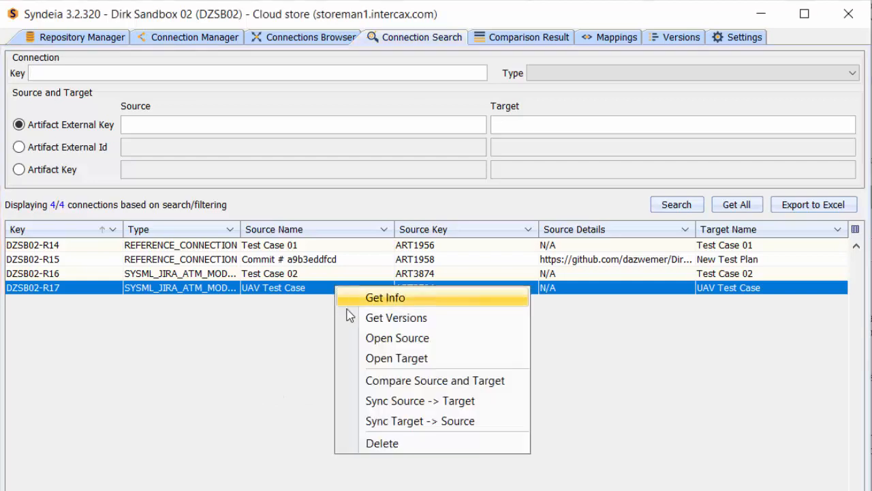
click(381, 381)
click(402, 320)
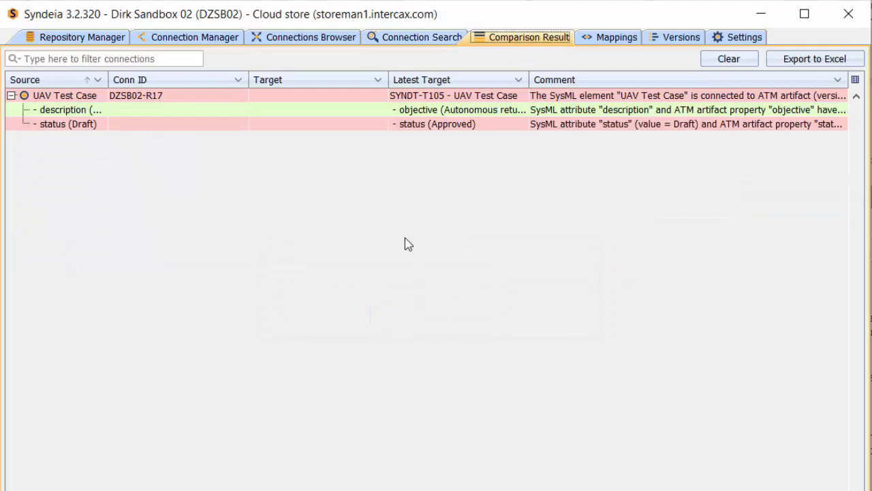
right_click(274, 98)
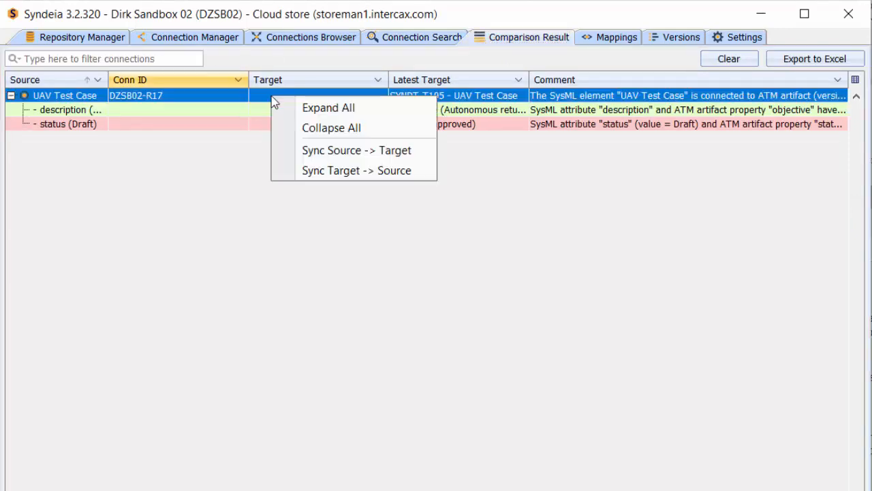
click(359, 173)
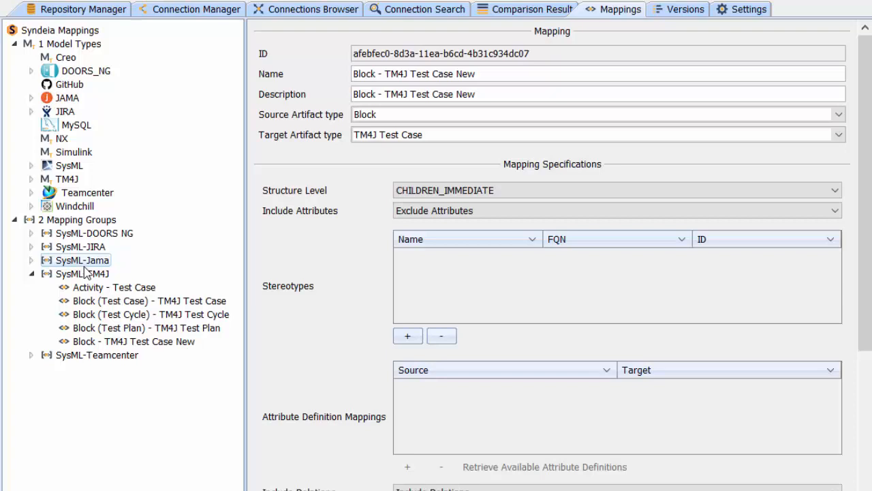
- Add a mapping to the SysML-TM4J group with Block (Test Cycle) as source artifact type and TM4J Test Cycle as target
click(85, 273)
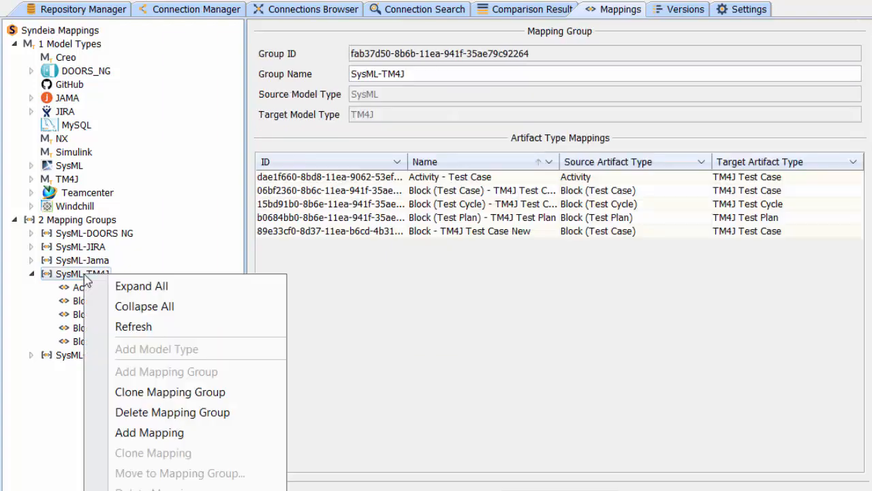
right_click(85, 274)
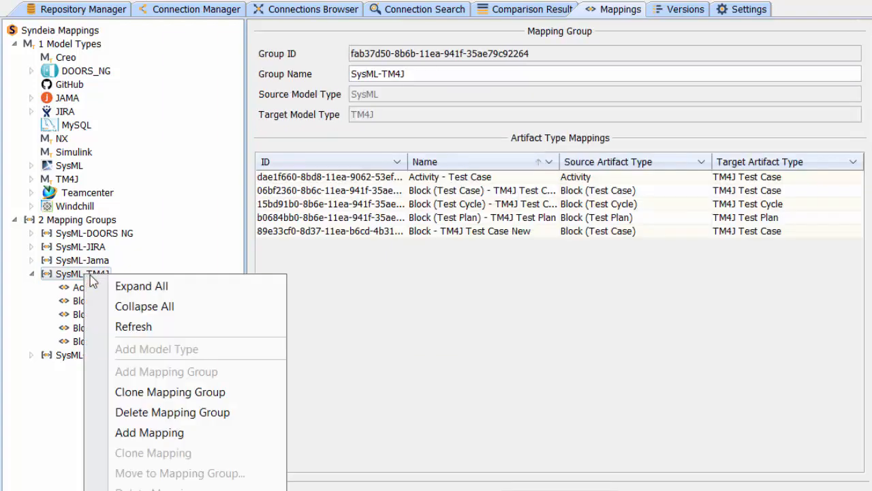
click(143, 432)
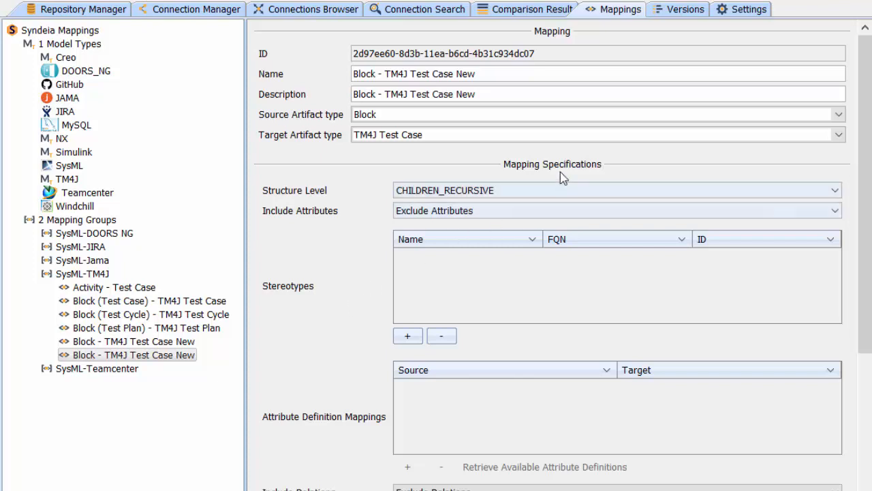
click(448, 116)
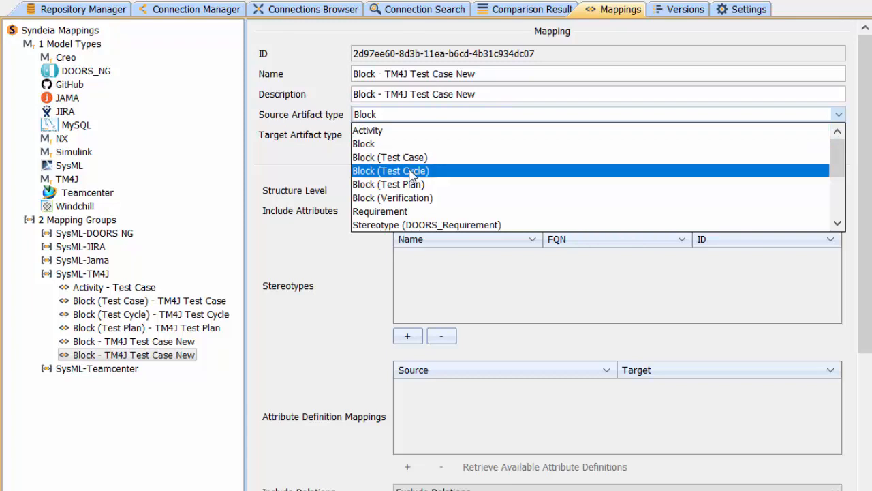
click(411, 172)
click(438, 136)
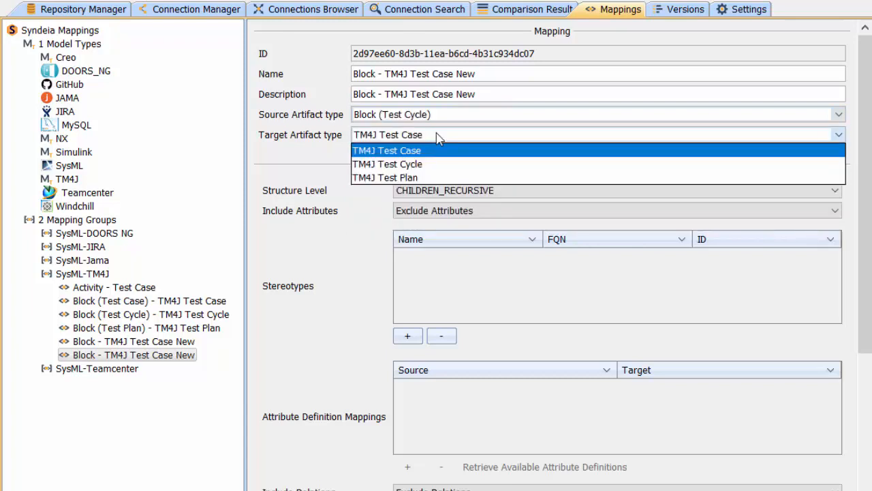
click(430, 163)
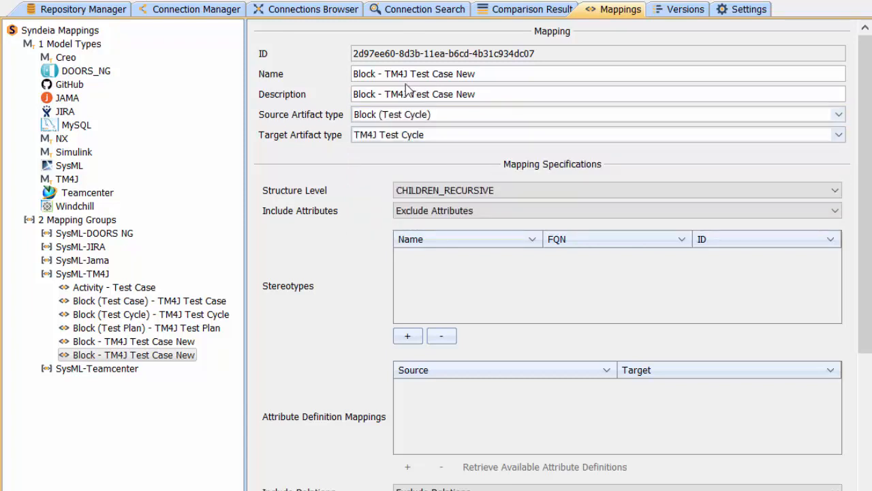
- Set the new mapping's name and description to "Block - TM4J Test Cycle New" and its structure level to CHILDREN_IMMEDIATE
double_click(440, 74)
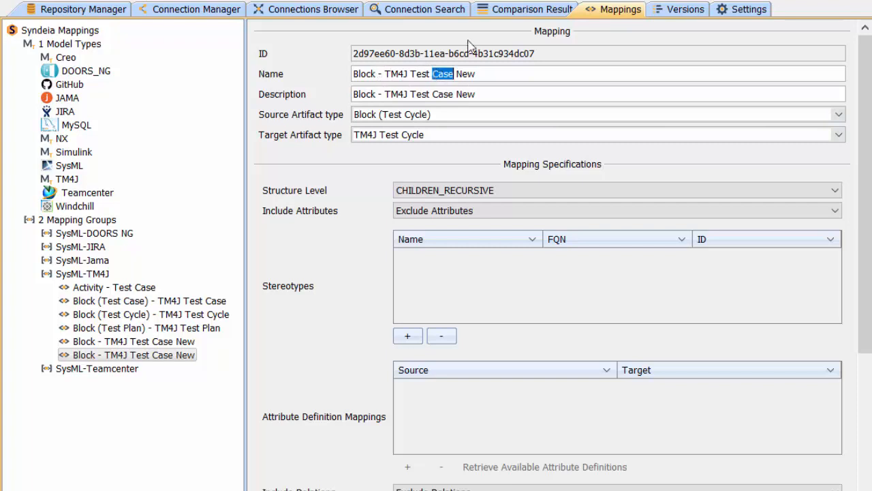
text(Cycle)
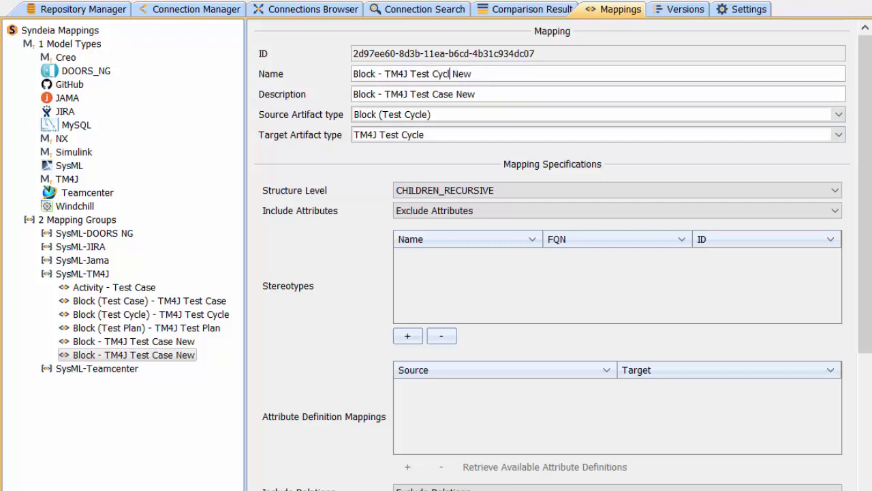
double_click(436, 94)
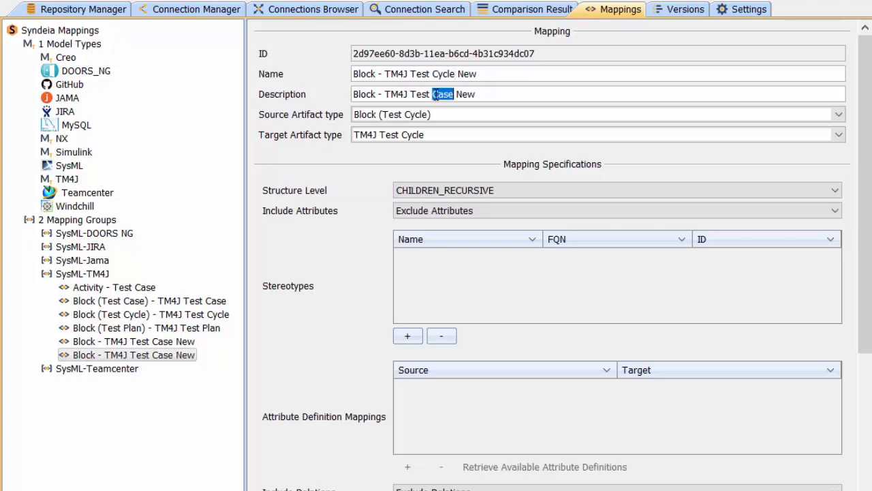
text(Cyc)
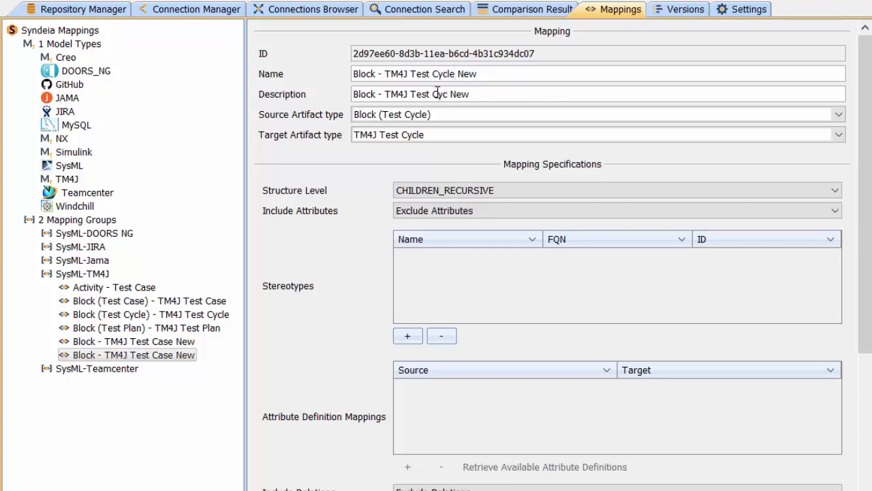
text(le)
click(838, 191)
click(717, 224)
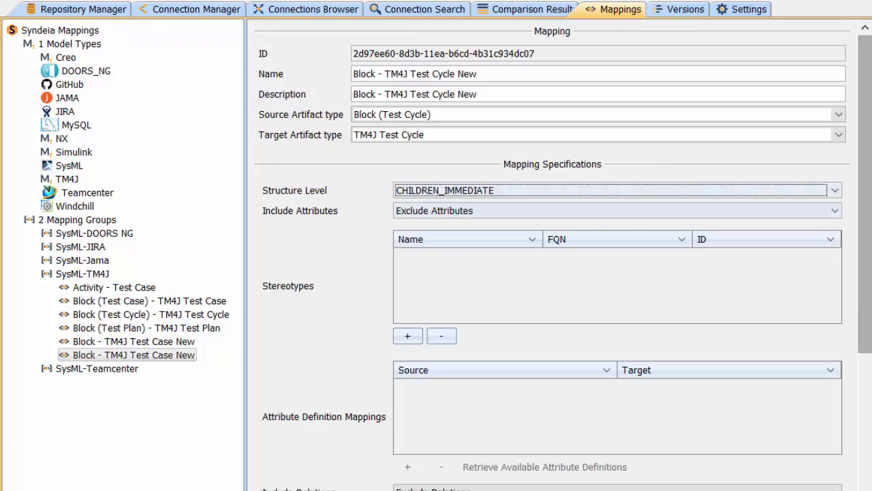
- Include relations in the mapping and map the relation type Part Property (PartProperty) to TM4J Test Cycle -> TM4J Test Case (items)
drag(866, 178, 843, 376)
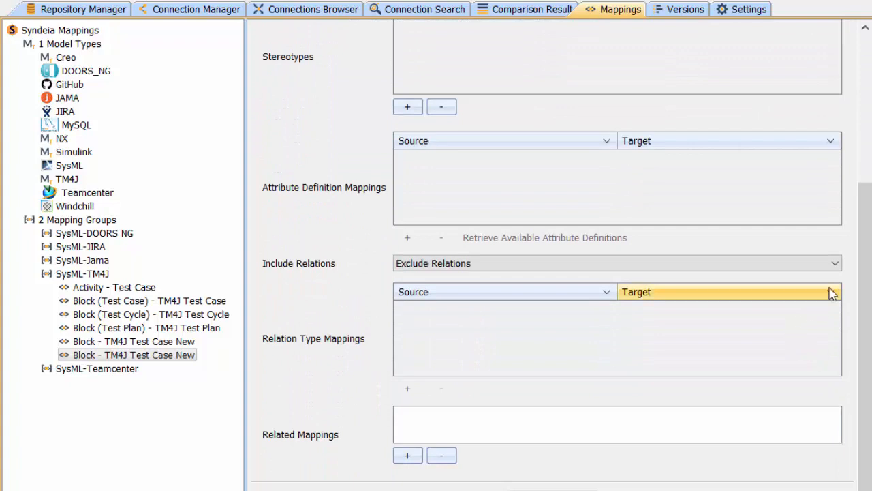
click(837, 265)
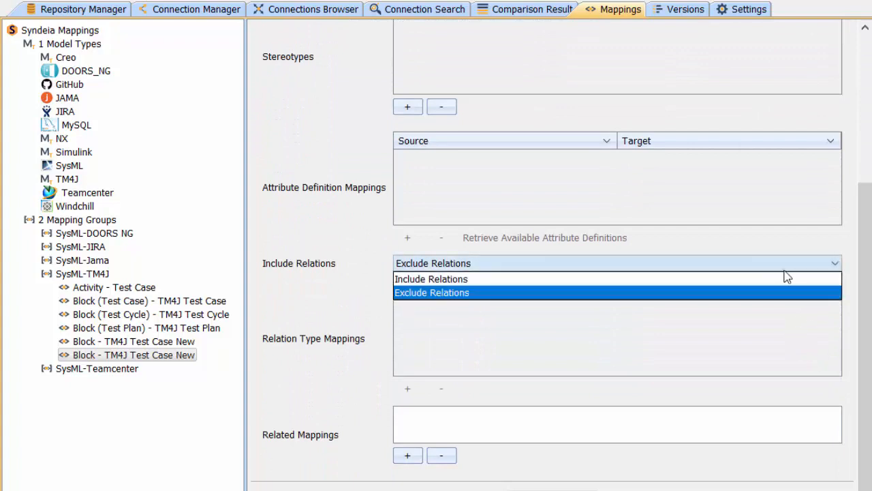
click(637, 279)
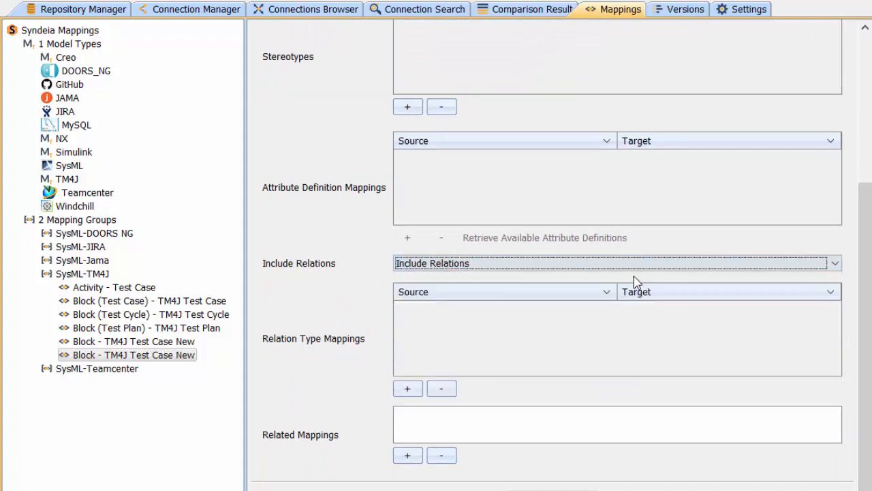
click(561, 291)
click(407, 388)
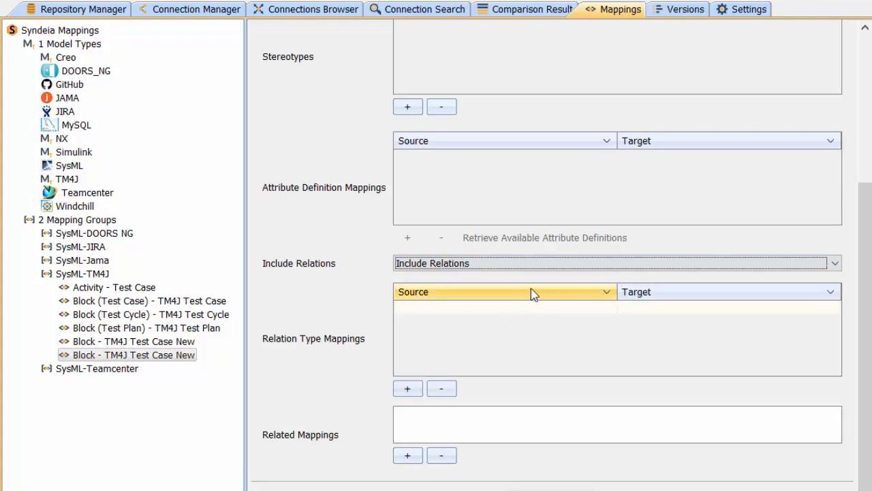
click(576, 310)
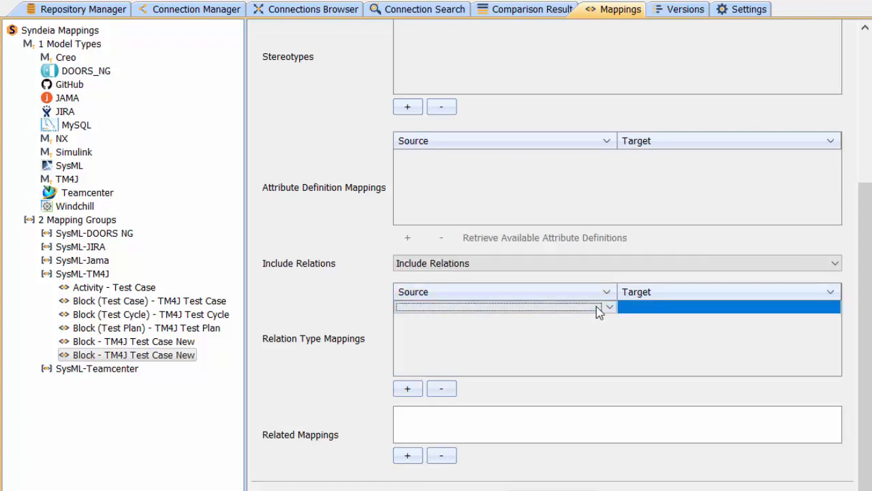
click(605, 306)
click(479, 333)
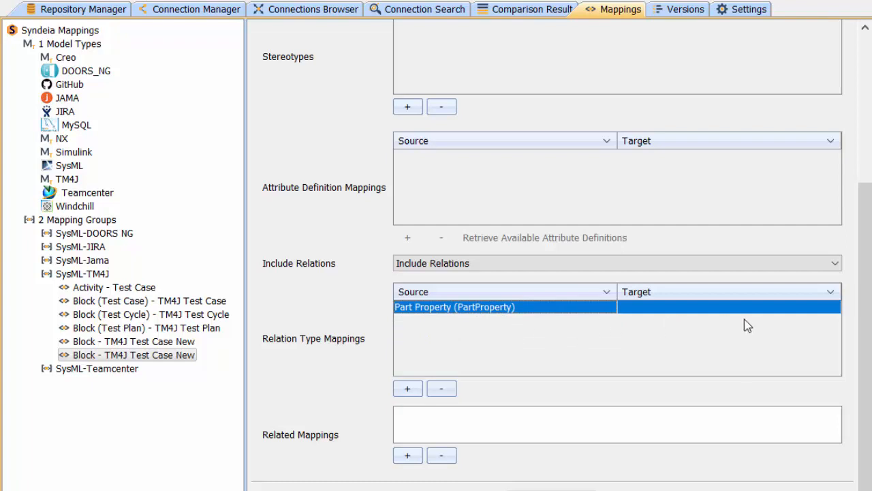
click(835, 308)
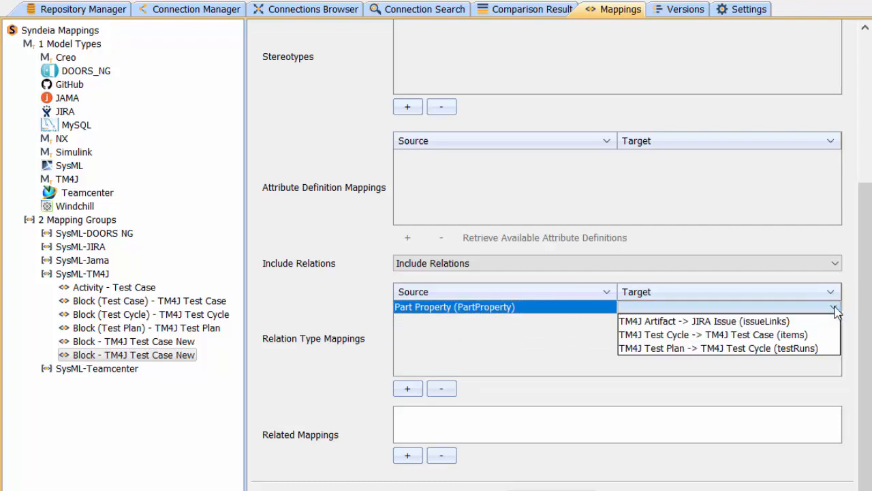
click(735, 336)
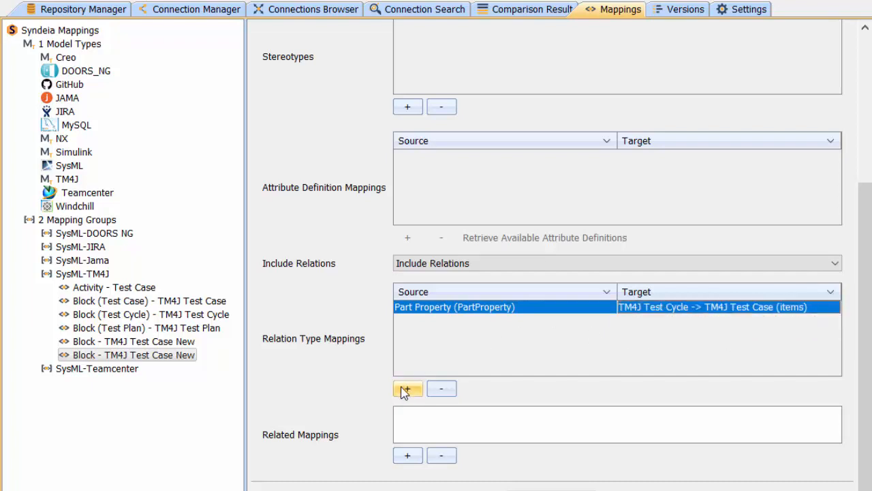
- Add a second relation type mapping from Dependency to TM4J Artifact -> JIRA Issue (issueLinks)
click(407, 389)
click(610, 320)
click(610, 320)
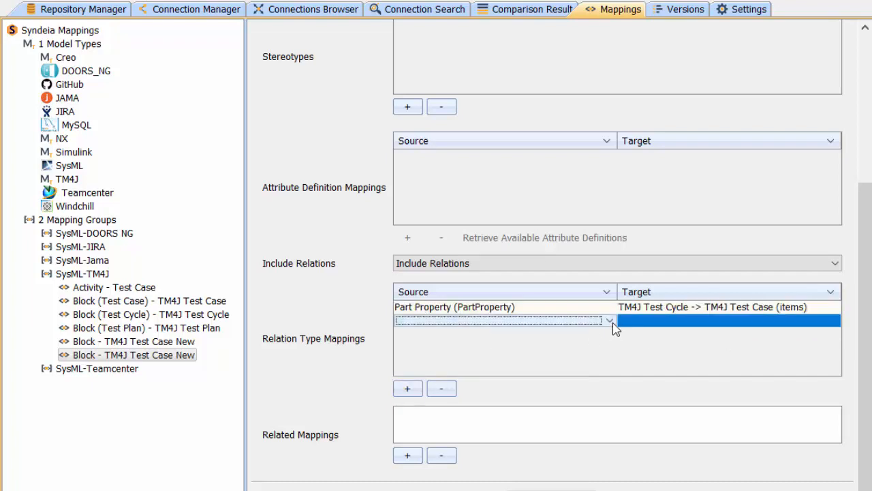
click(610, 320)
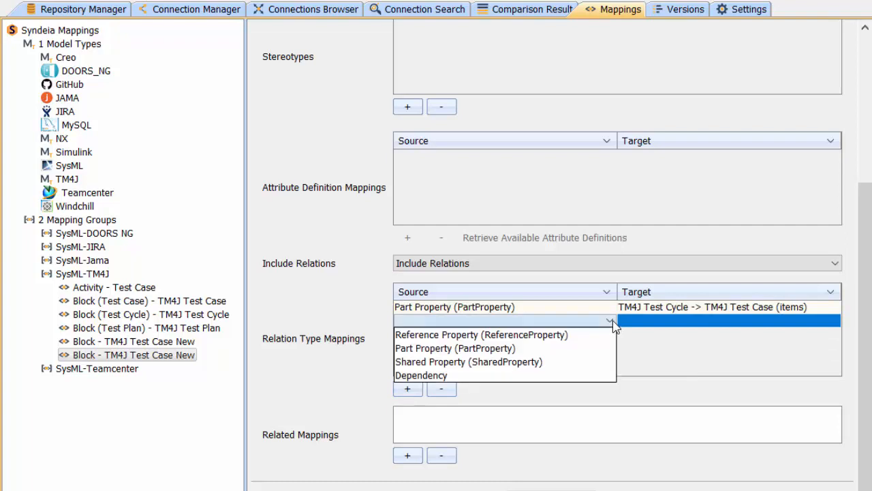
click(477, 375)
click(656, 321)
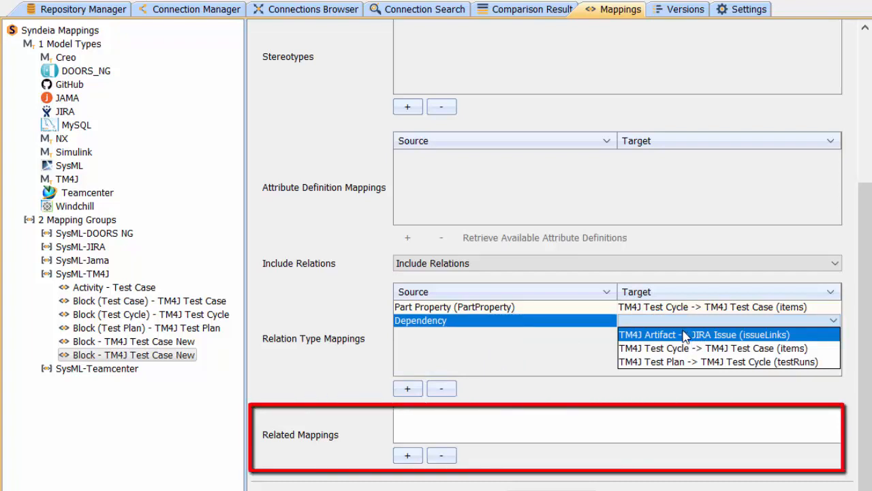
click(683, 335)
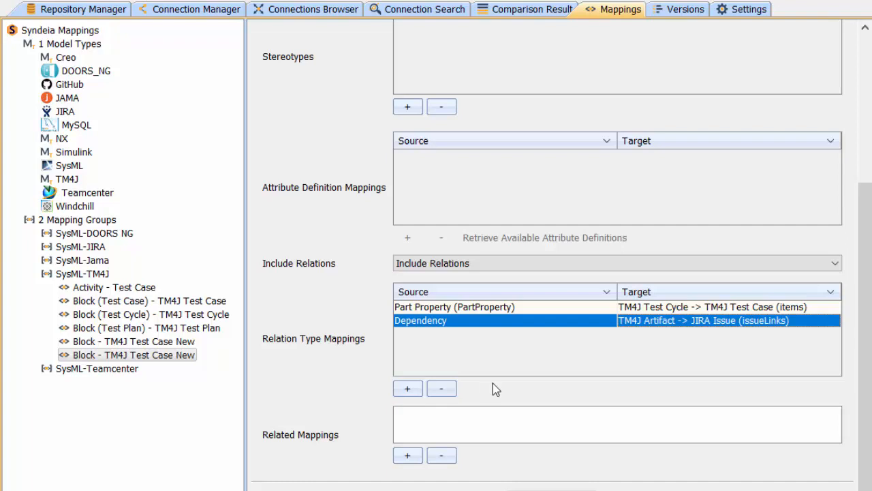
- Add Block (Test Case) - TM4J Test Case and Block (Verification) - Verification as related mappings, and save the mapping
click(408, 455)
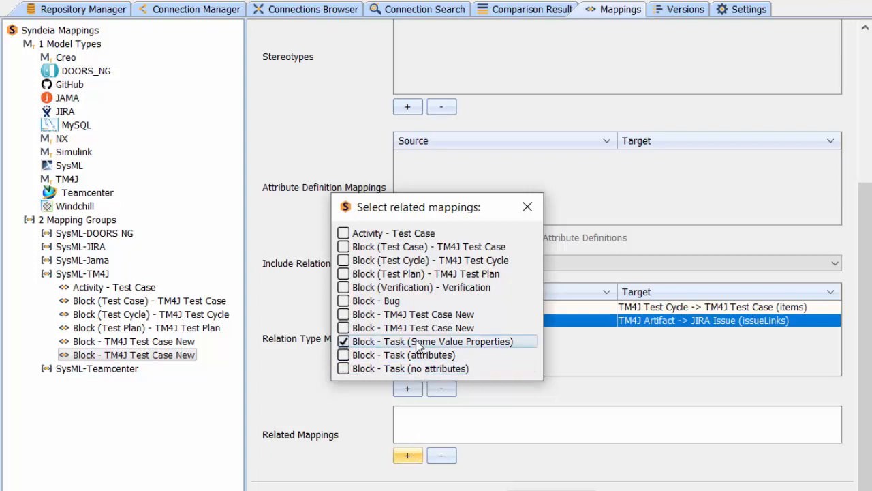
click(381, 261)
click(371, 248)
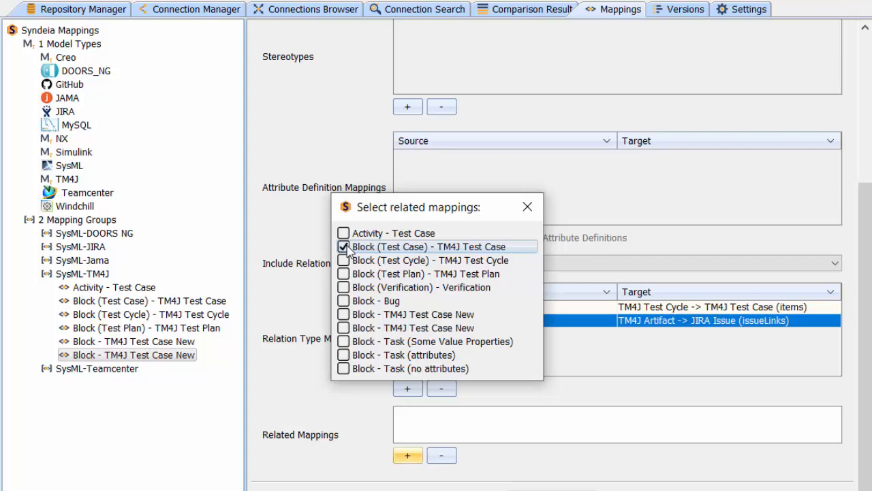
key(Return)
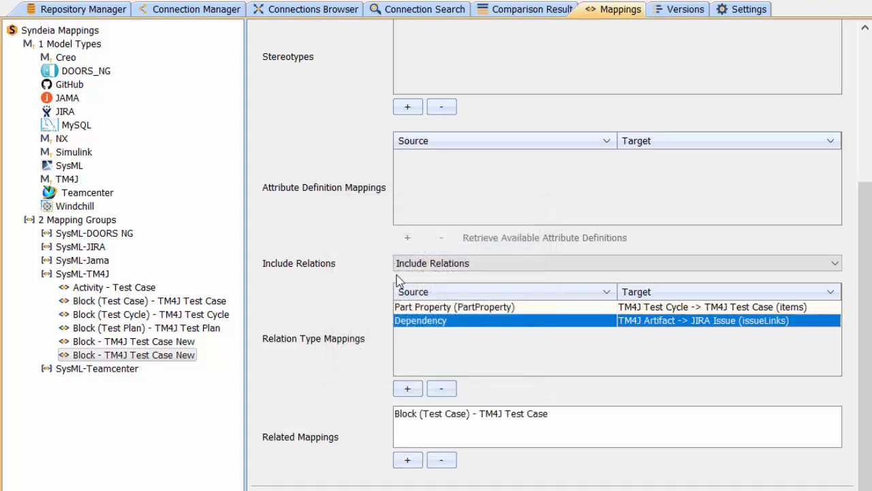
click(407, 459)
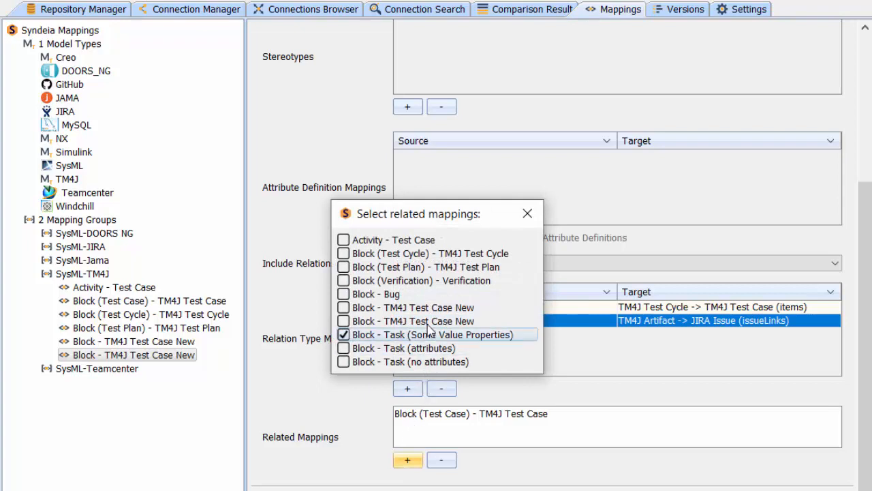
click(345, 281)
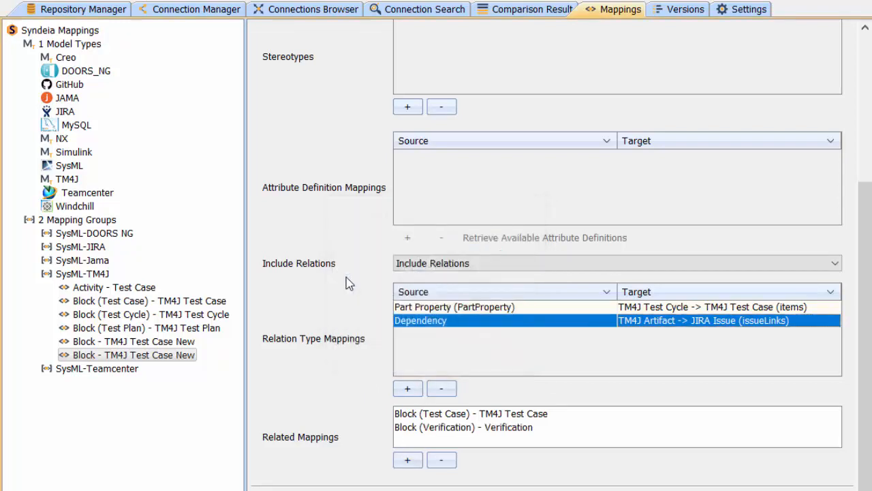
scroll(351, 278, down, 1)
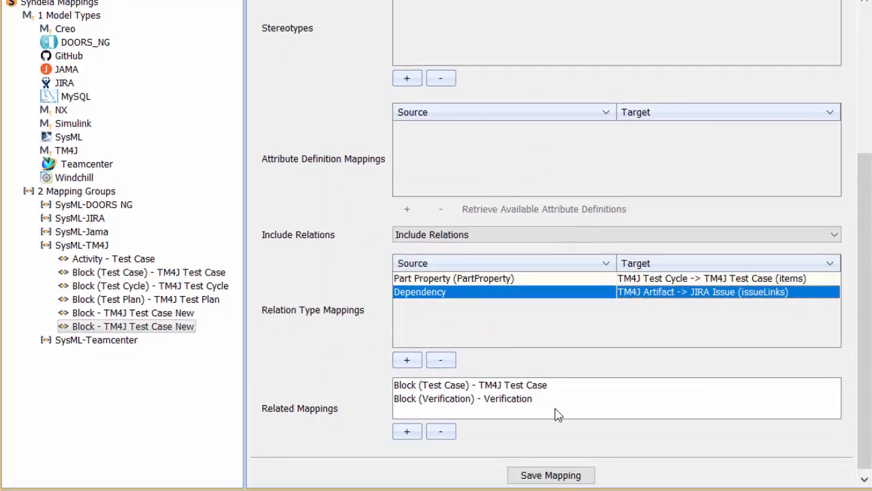
click(560, 473)
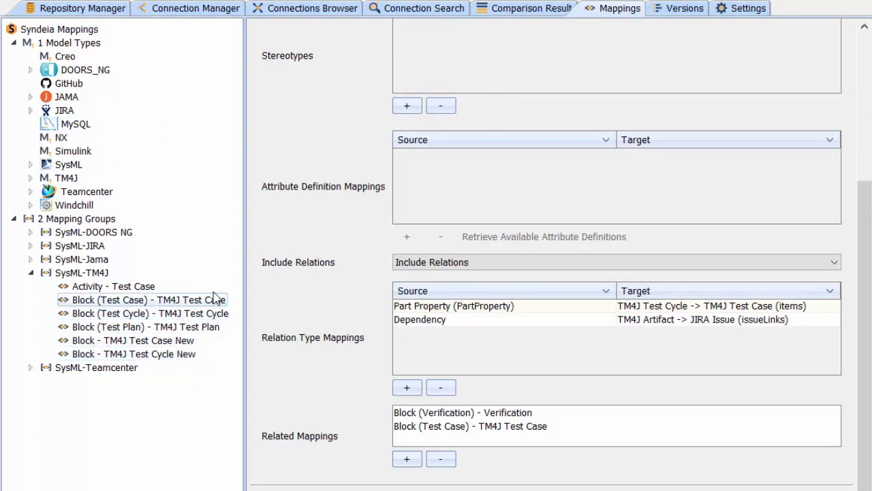
- Examine the Block (Verification) - Verification mapping in the SysML-JIRA group and the SysML artifact type Block (Verification)
click(32, 246)
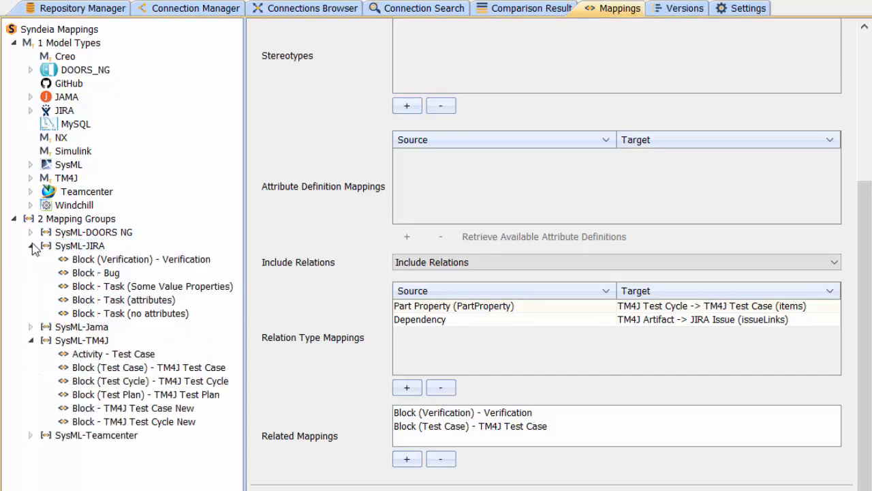
click(41, 246)
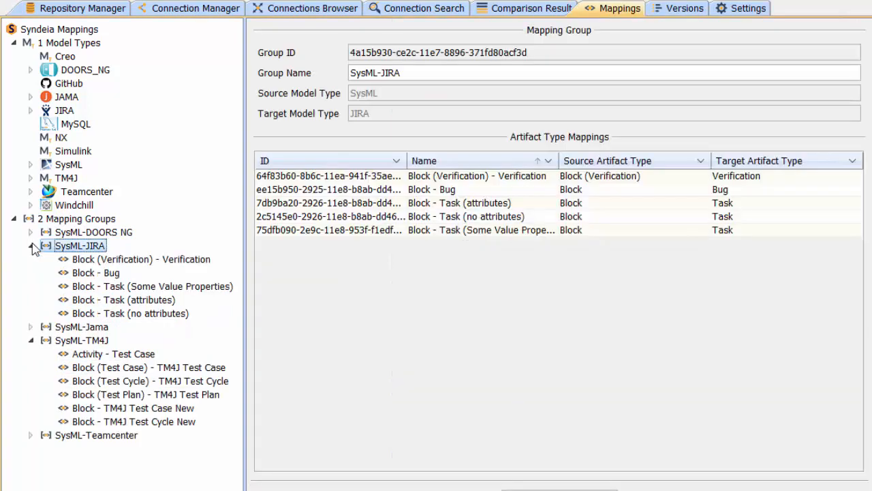
click(176, 263)
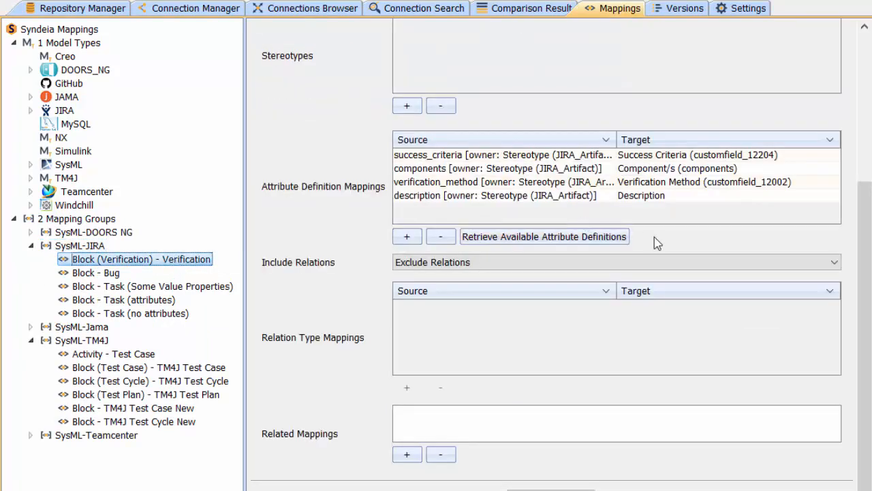
drag(863, 224, 858, 65)
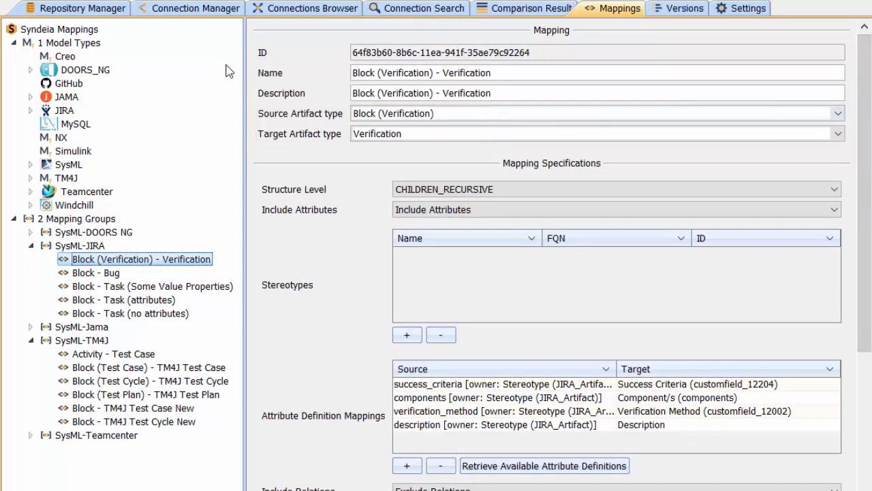
double_click(51, 165)
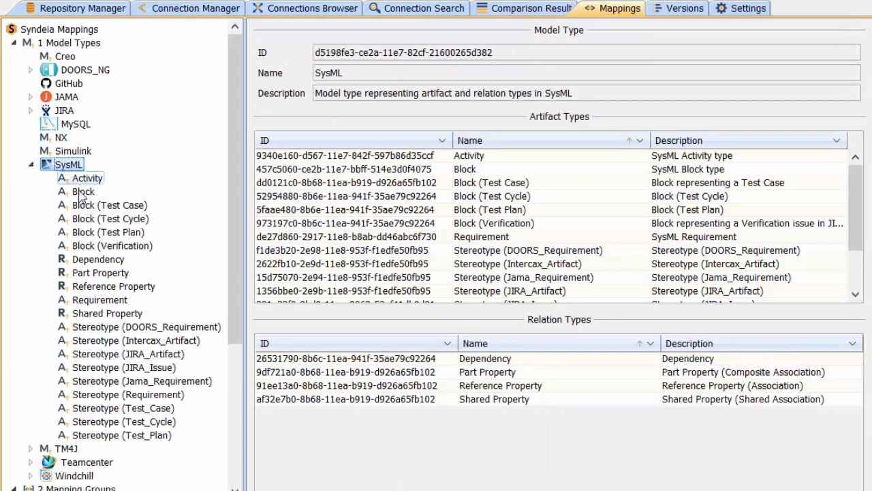
click(94, 247)
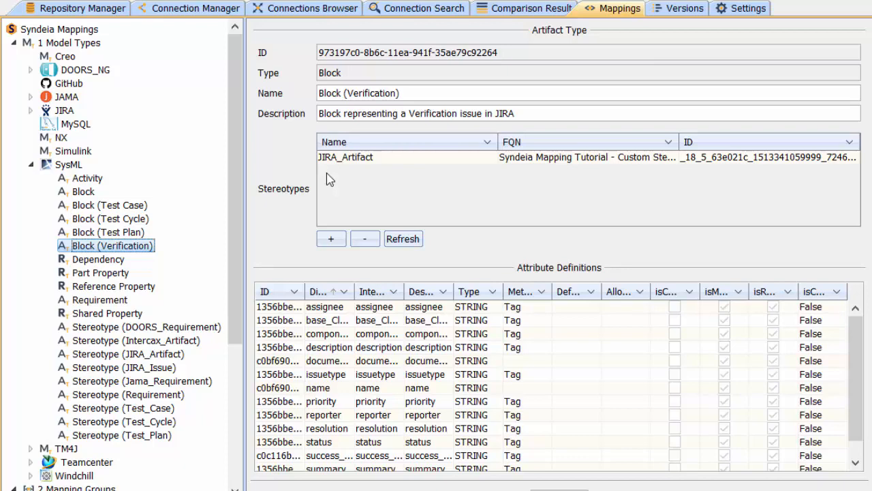
- Create a Model Transform connection from the UAV Test Cycle block to Syndeia Test Project (SYNDT) using the Block - TM4J Test Cycle New mapping
click(194, 7)
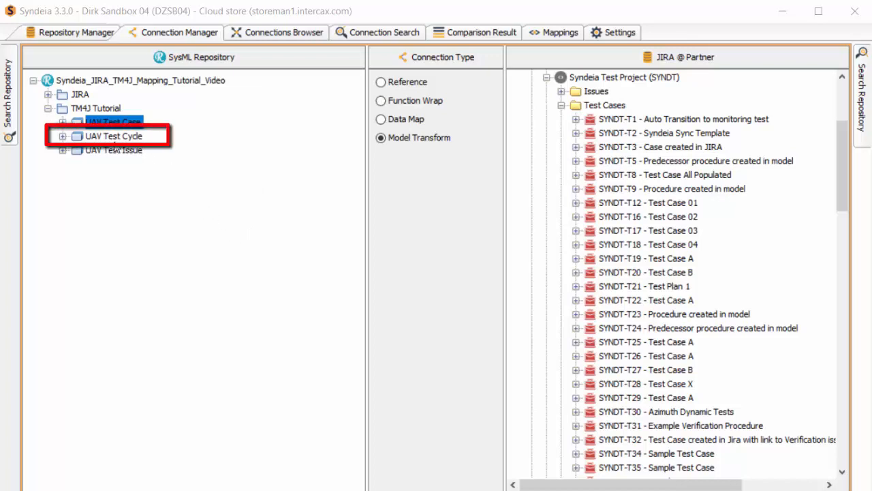
drag(113, 140, 594, 142)
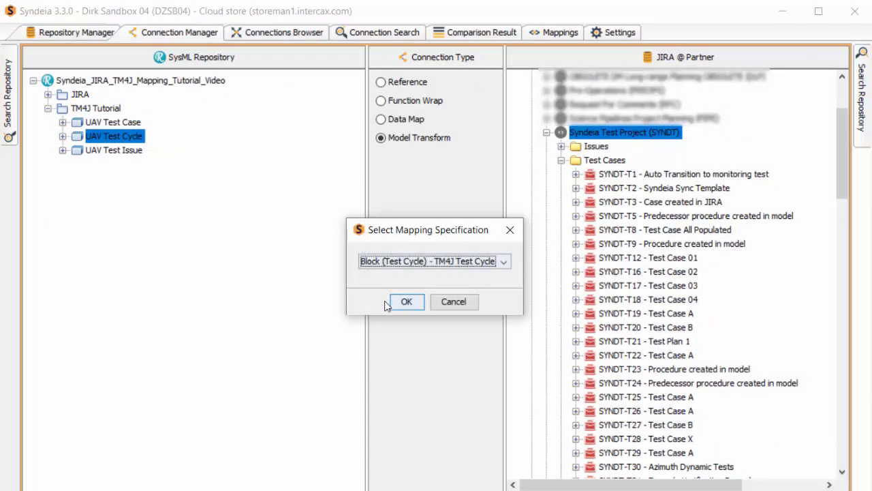
click(502, 262)
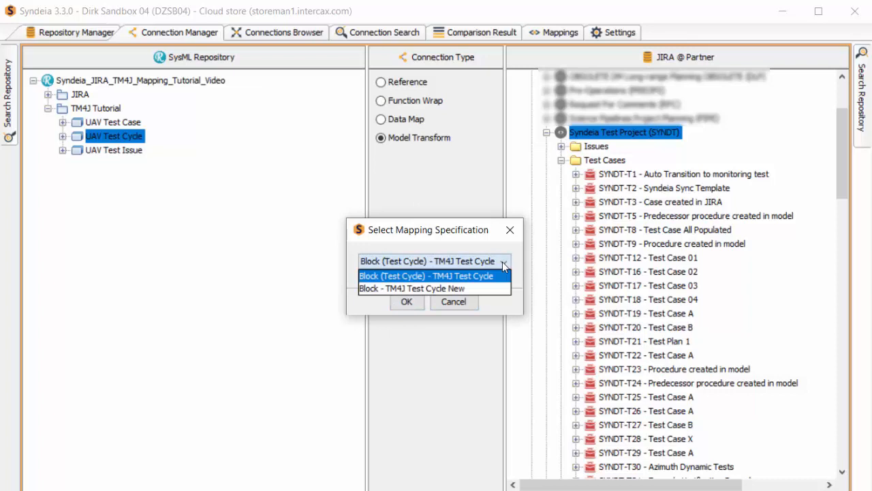
click(458, 287)
click(406, 301)
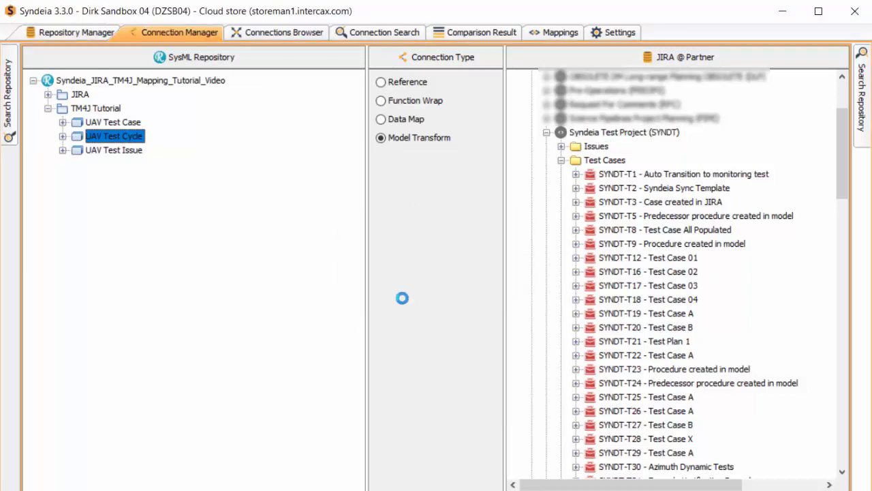
drag(844, 193, 843, 187)
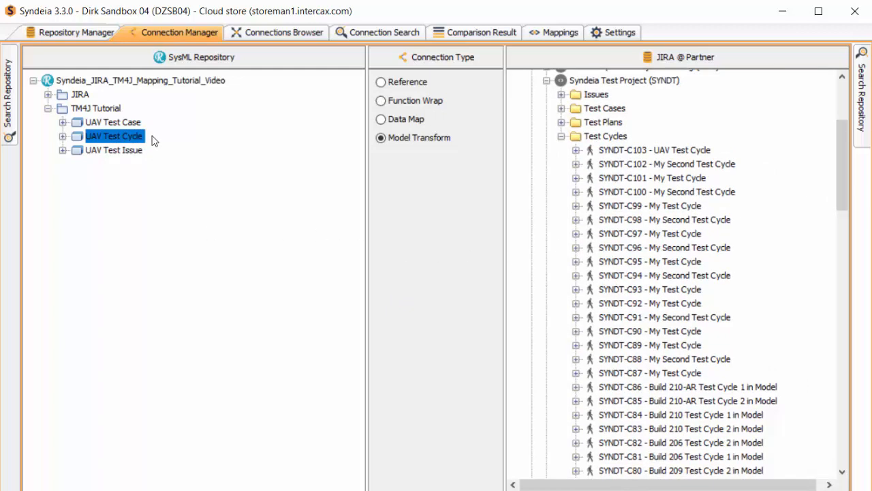
- Open the artifact connected to the UAV Test Cycle block in Jira and examine its traceability and test cases
right_click(123, 141)
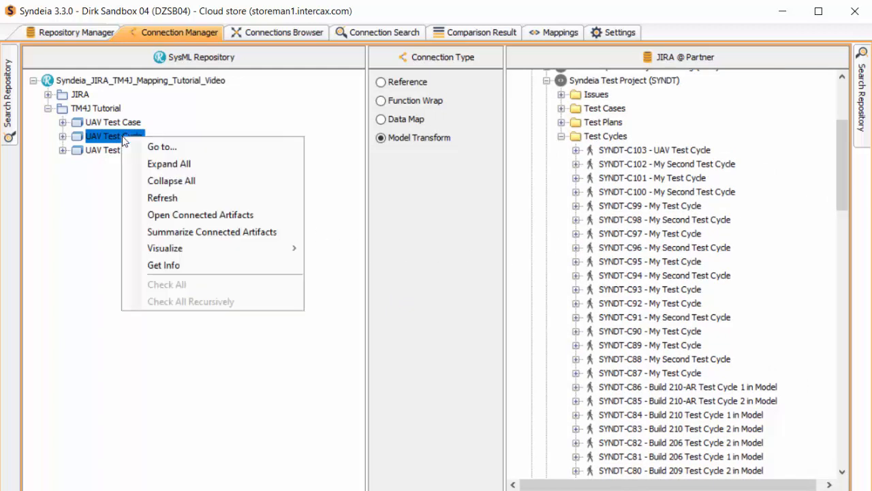
click(191, 215)
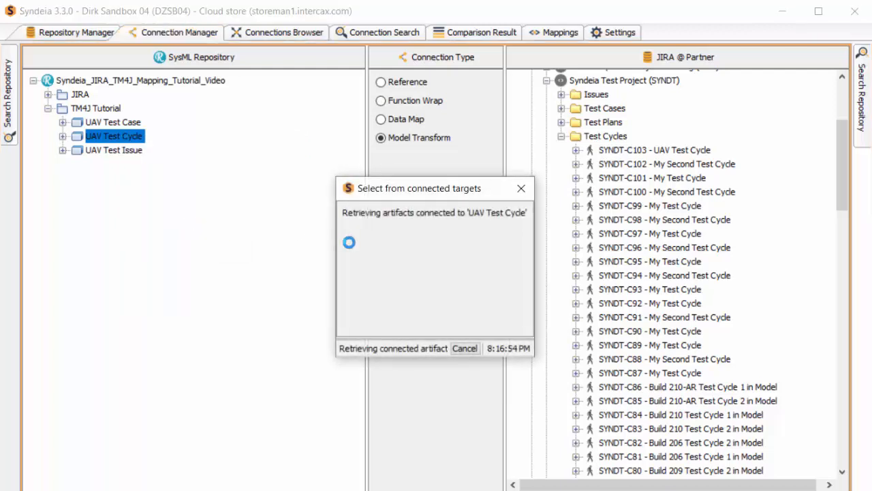
click(349, 213)
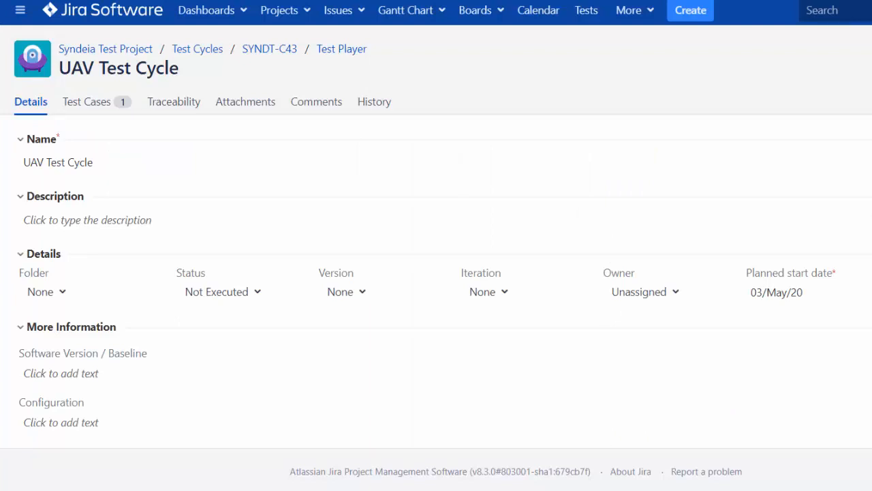
click(167, 105)
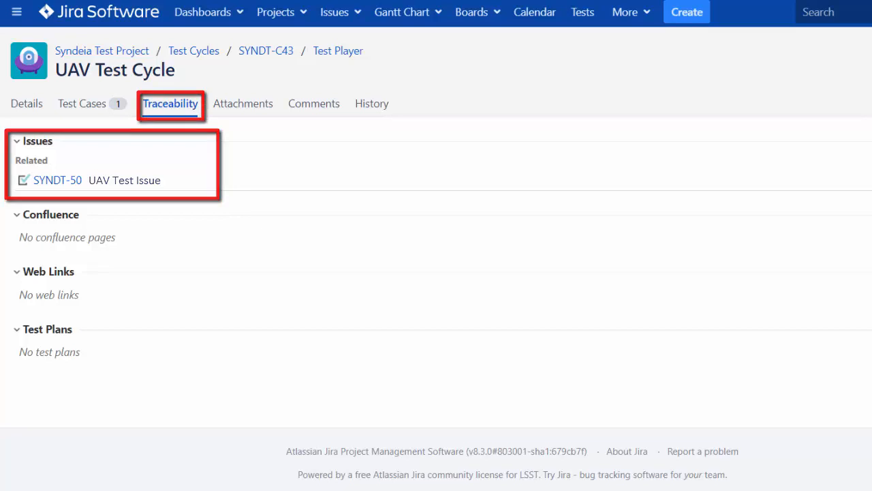
click(100, 107)
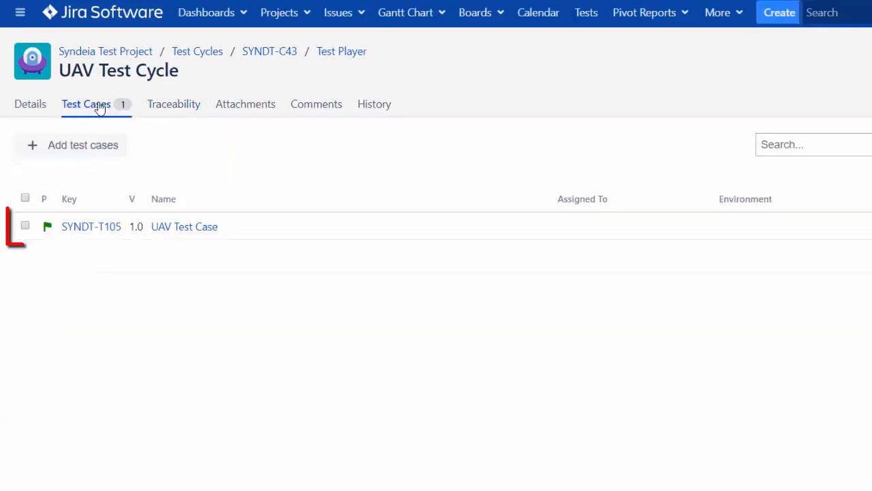